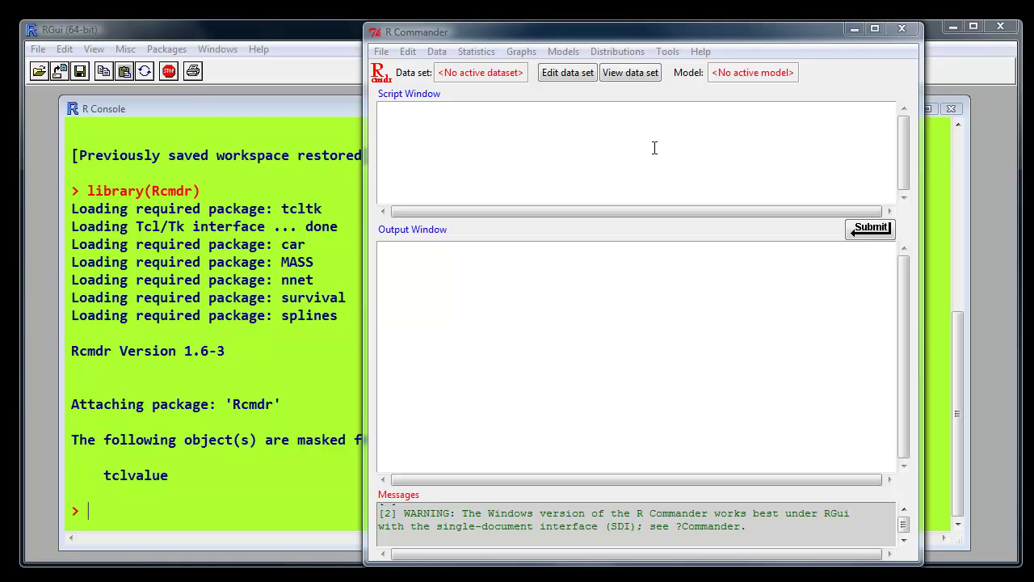
# - Open the Plot t distribution dialog and enter 19 degrees of freedom
pyautogui.click(610, 53)
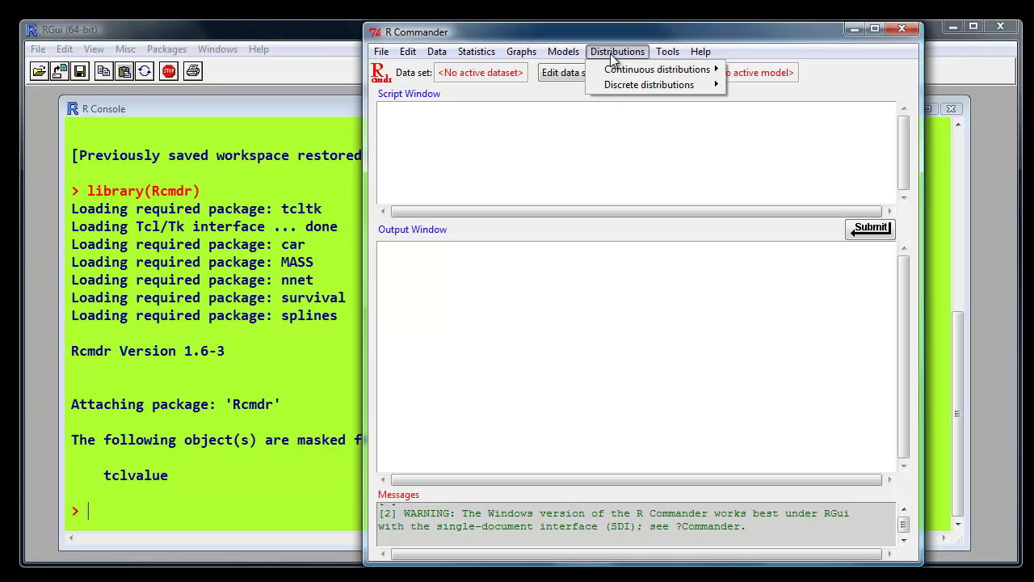
pyautogui.moveTo(610, 74)
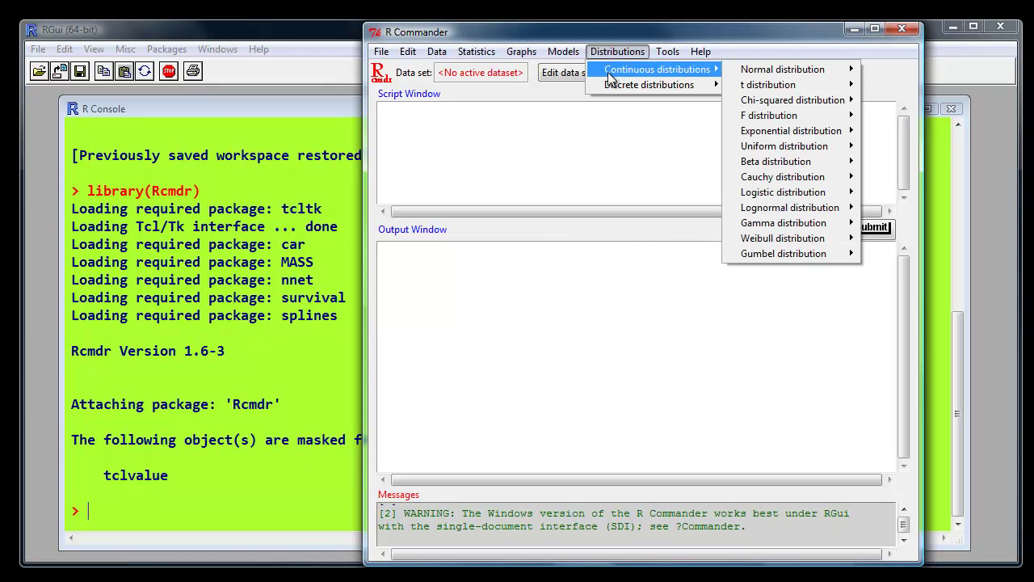
pyautogui.moveTo(759, 87)
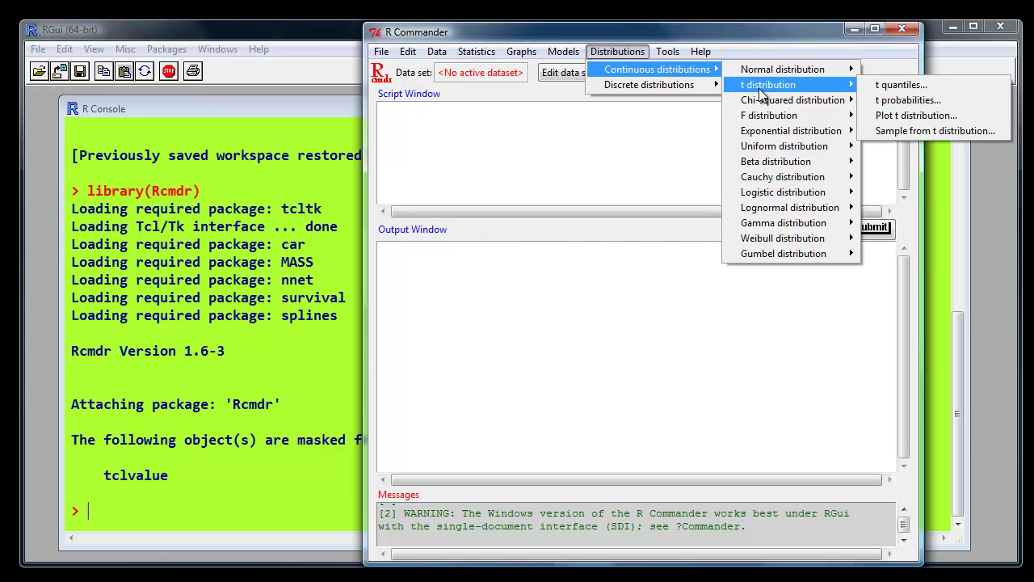
pyautogui.click(919, 114)
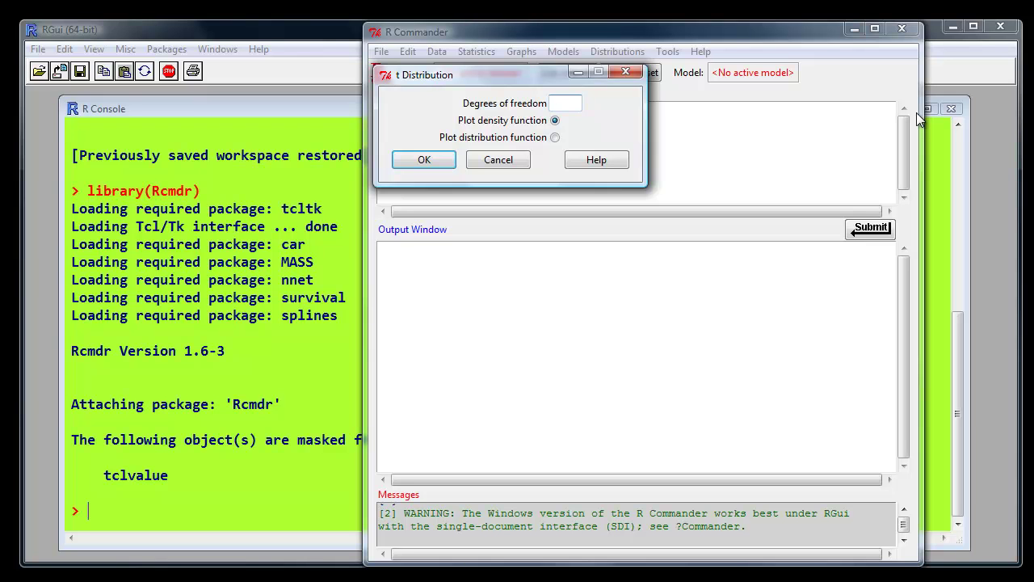
pyautogui.write('19')
# - Draw the 19-df t density plot, centre its window, then bring the R Console forward
pyautogui.click(426, 160)
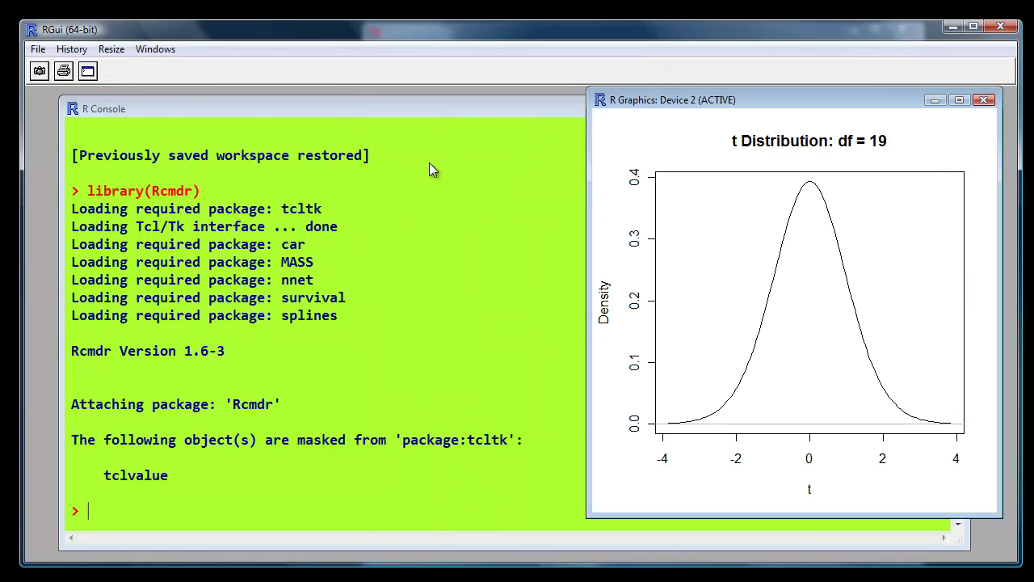
pyautogui.moveTo(802, 107); pyautogui.dragTo(585, 120)
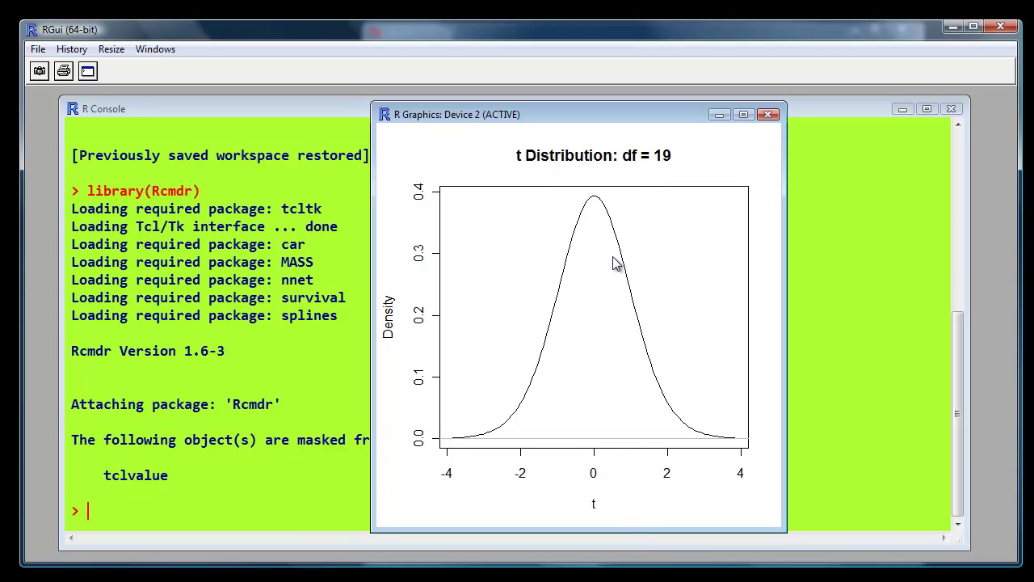
pyautogui.click(98, 511)
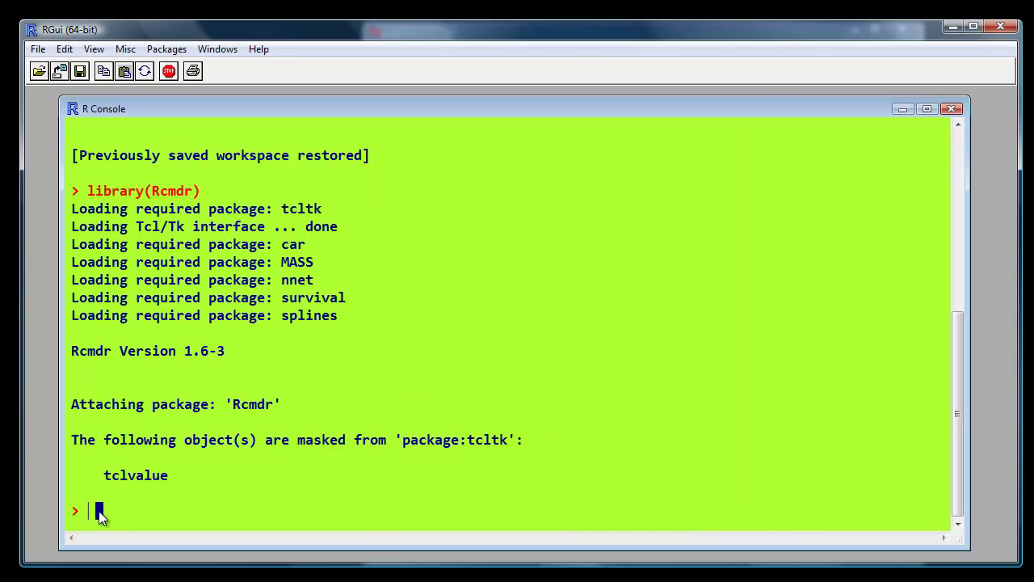
# - Mark t = 0.87 and t = -0.87 on the plot with abline(v=.87) and abline(v=-.87)
pyautogui.write('abline(v=.87)')
pyautogui.press('Return')
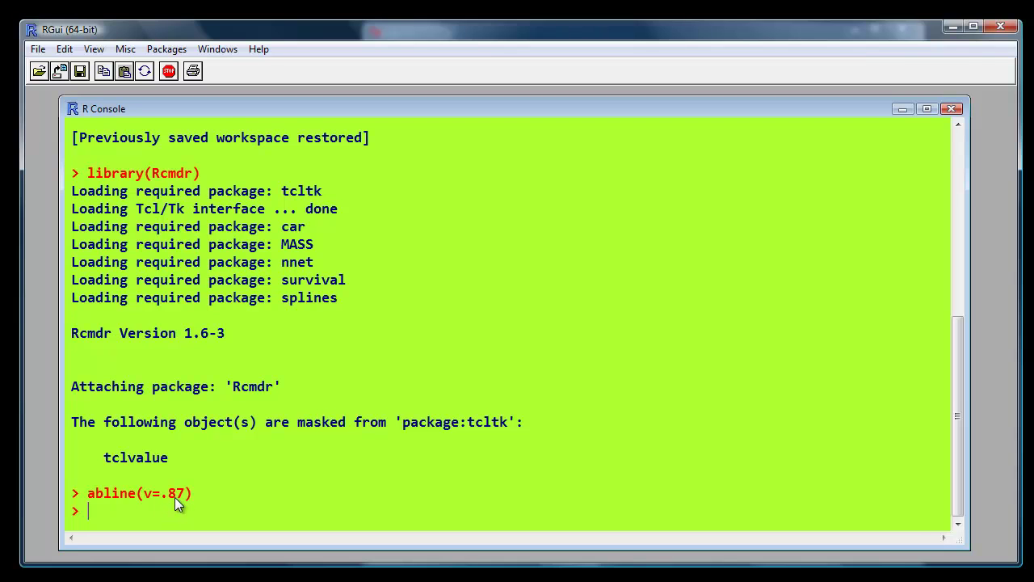
pyautogui.press('Up')
pyautogui.write('-')
pyautogui.press('Return')
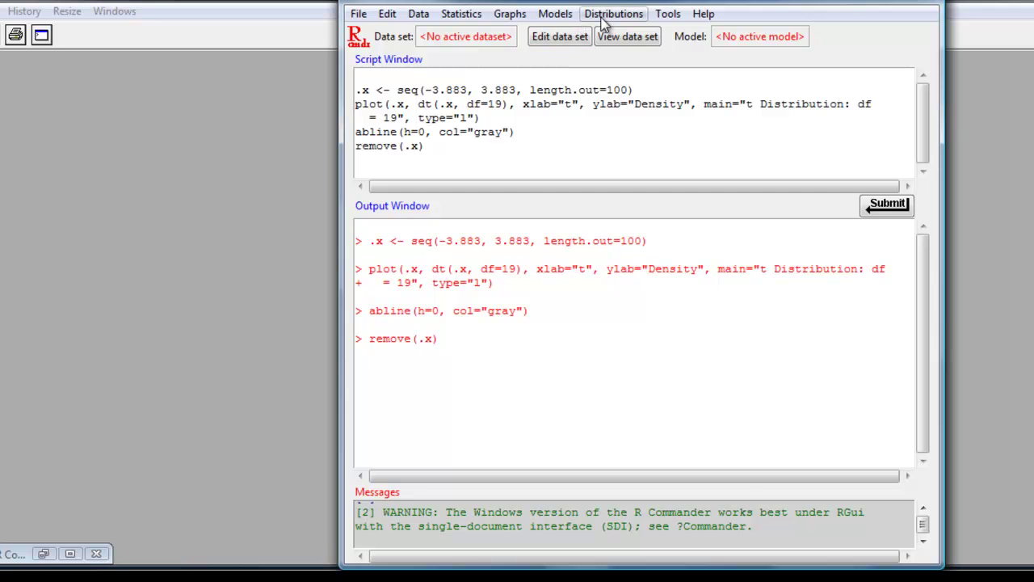
# - Compute the lower-tail t probability for -.87 with 19 df, giving 0.1975796
pyautogui.click(606, 16)
pyautogui.moveTo(606, 34)
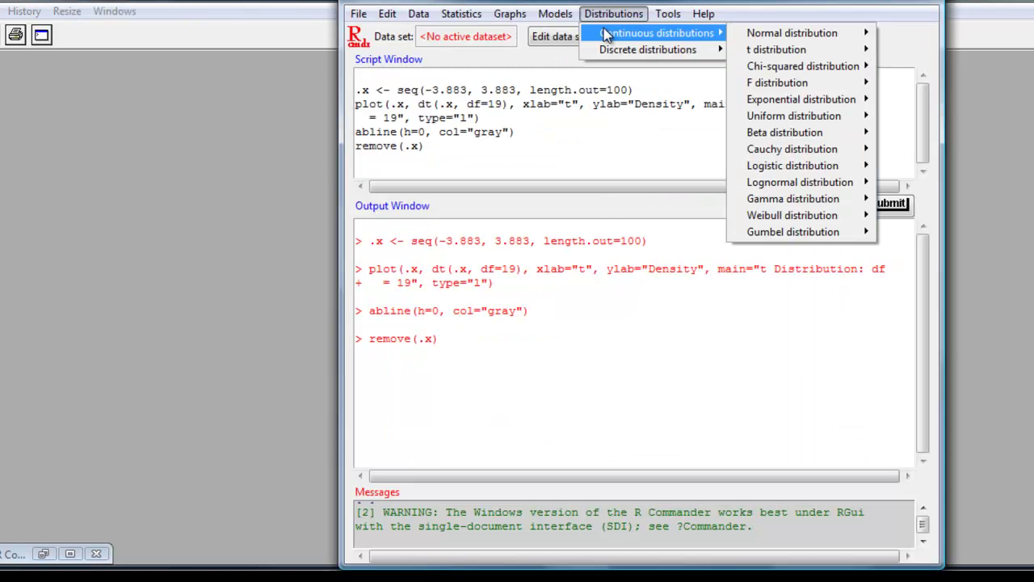
pyautogui.moveTo(752, 55)
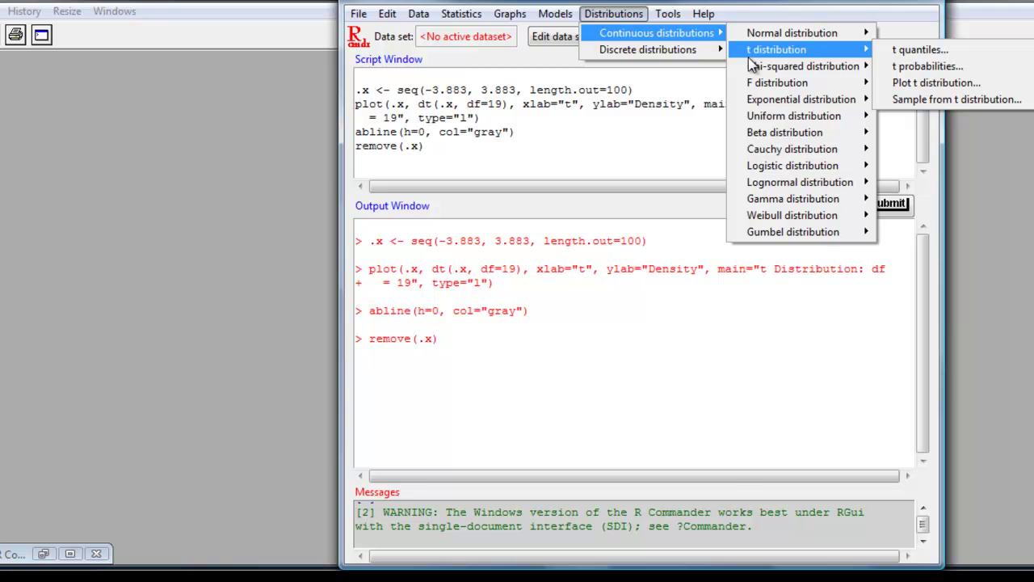
pyautogui.click(907, 69)
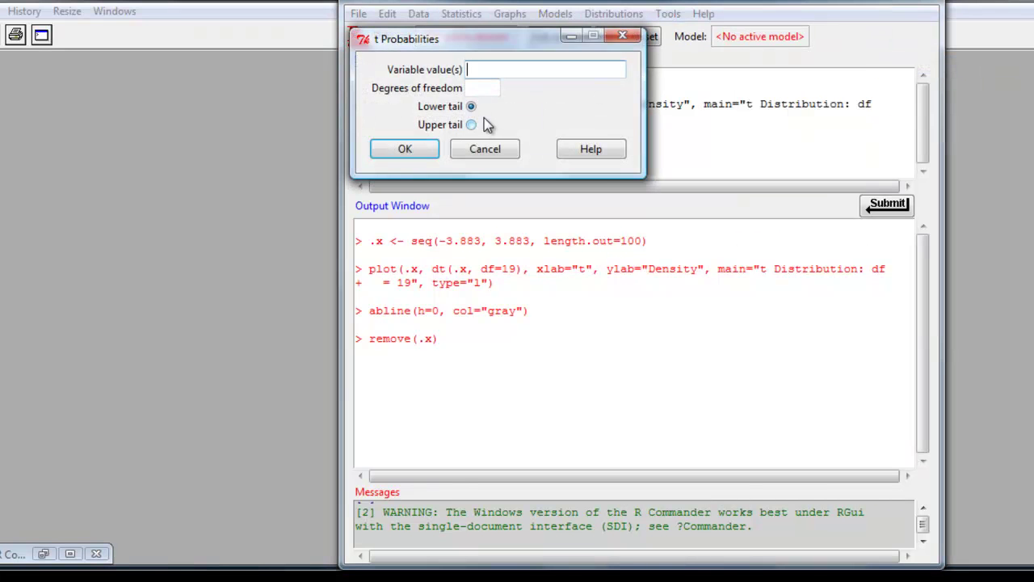
pyautogui.write('-.87')
pyautogui.click(480, 90)
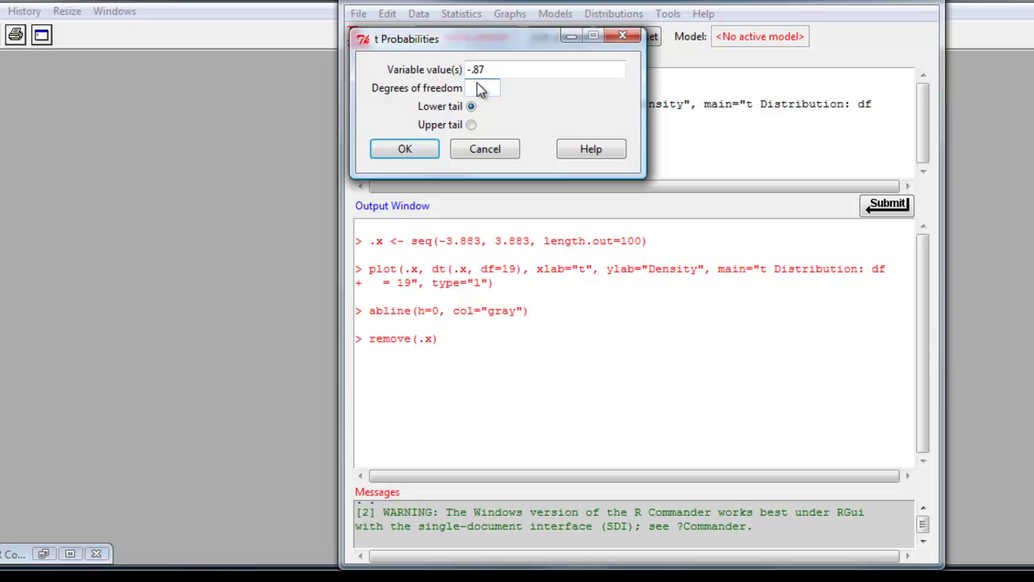
pyautogui.write('19')
pyautogui.click(419, 151)
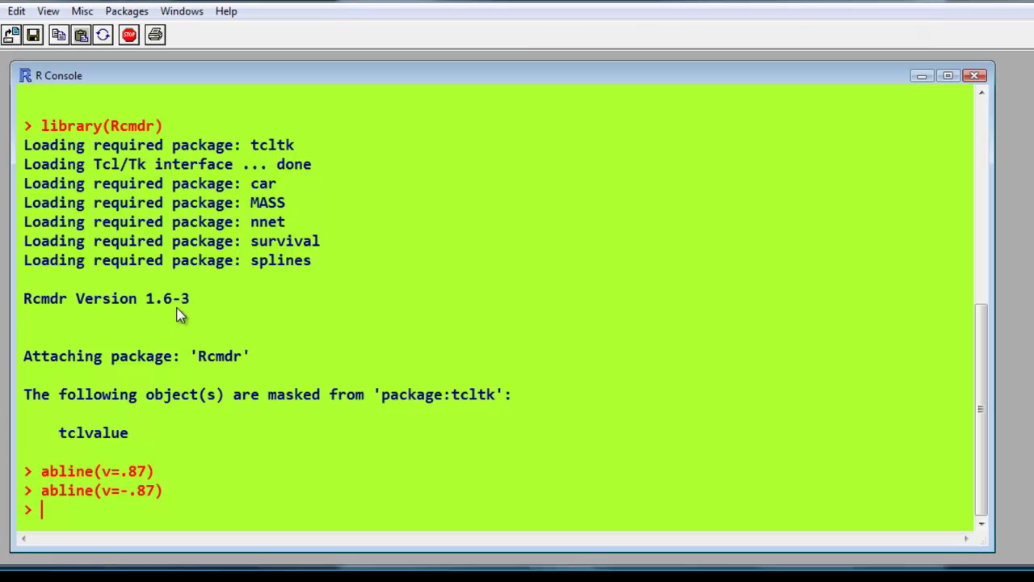
# - Evaluate 2 *pt(-.87, df=19) in the console to get 0.3951591
pyautogui.write('2 *')
pyautogui.write('pt(-.87,')
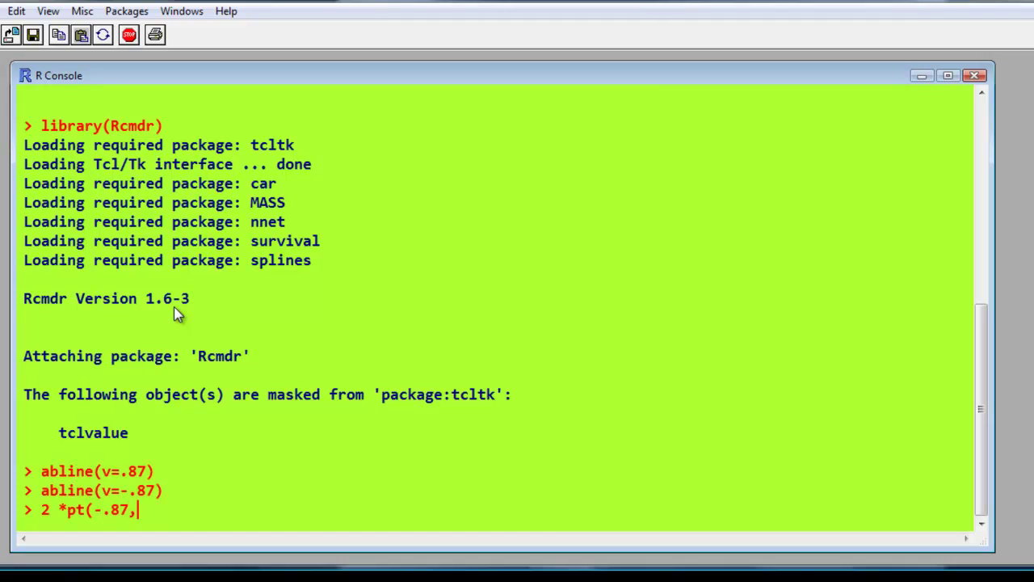
pyautogui.write(' df=19)')
pyautogui.press('Return')
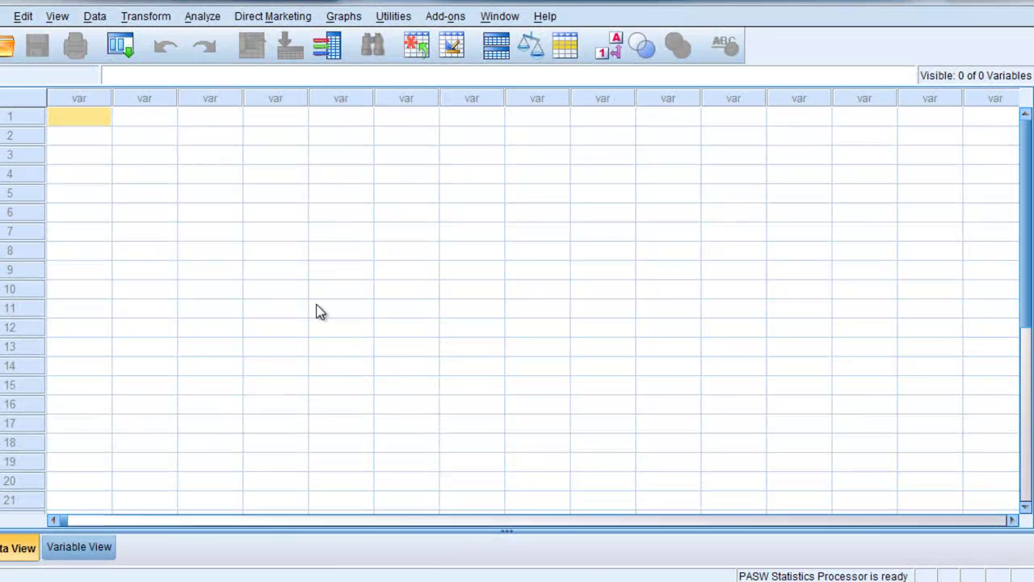
# - Enter 1 in row 1 and rename variable VAR00001 to pval
pyautogui.click(75, 121)
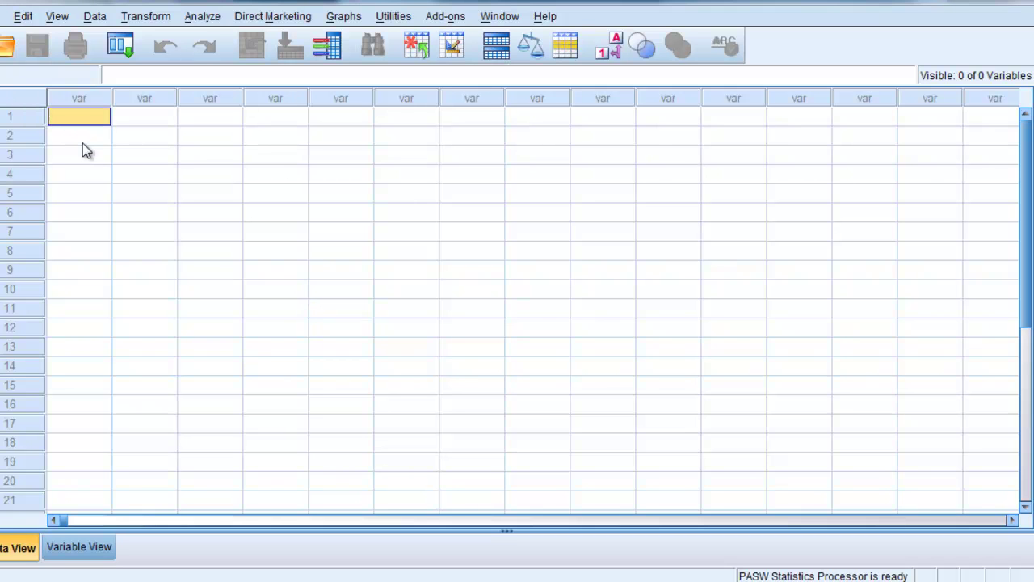
pyautogui.write('1')
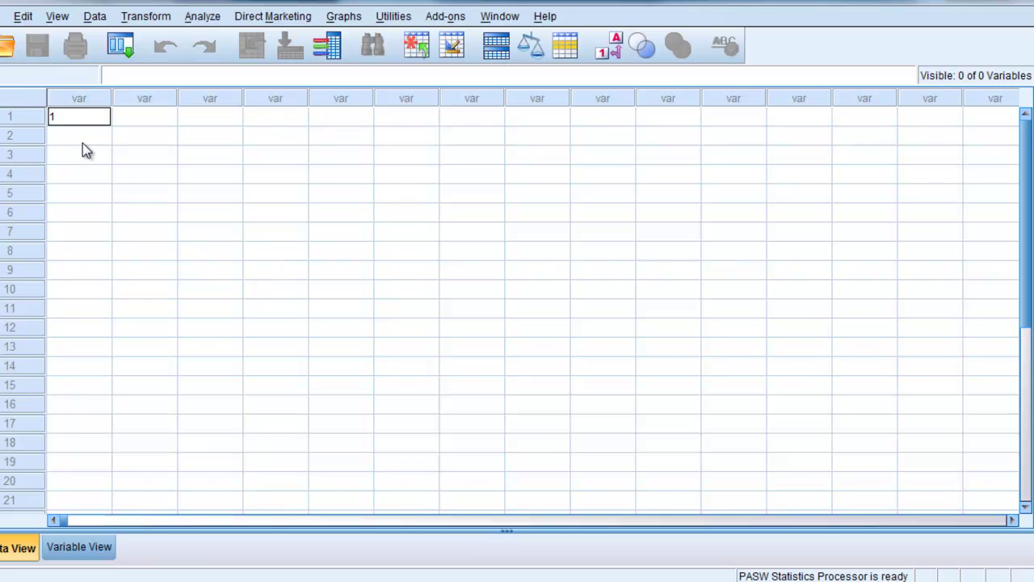
pyautogui.press('Return')
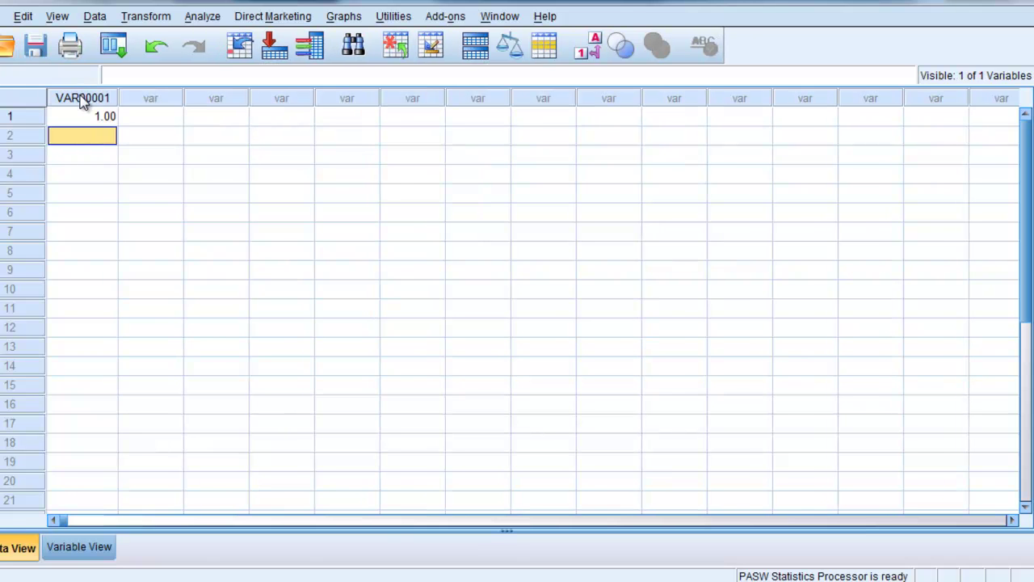
pyautogui.click(74, 550)
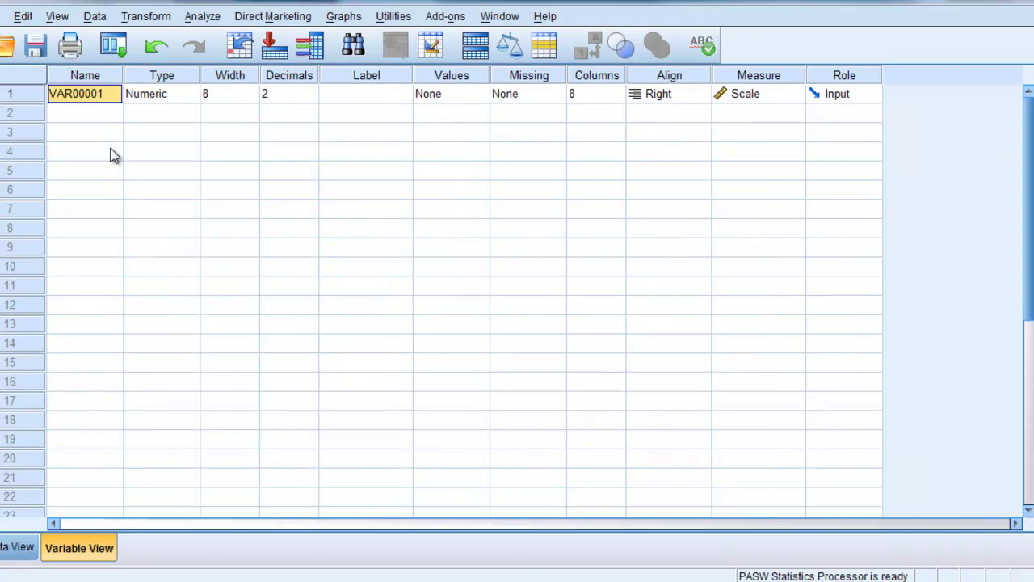
pyautogui.write('pv')
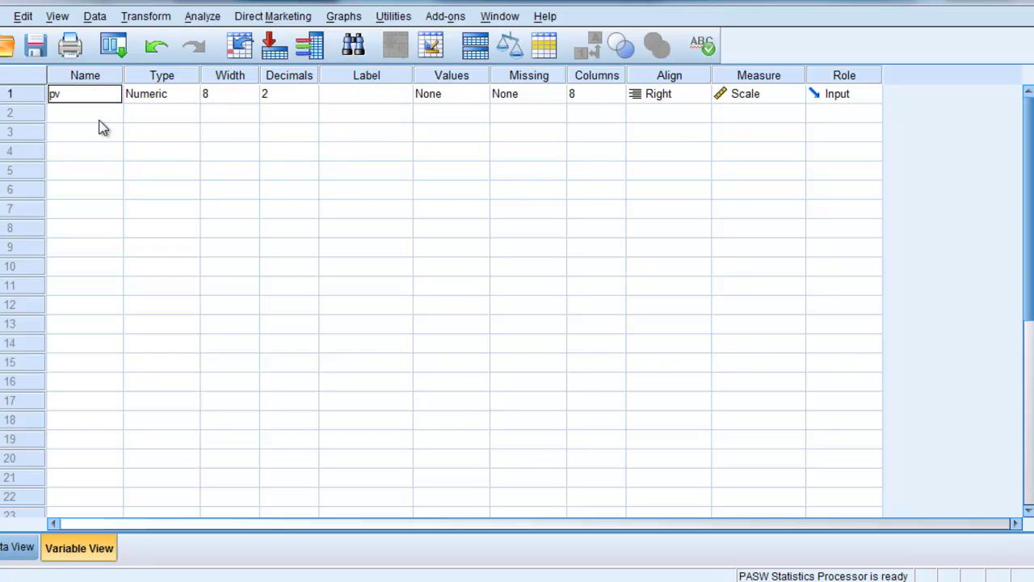
pyautogui.write('al')
pyautogui.click(79, 138)
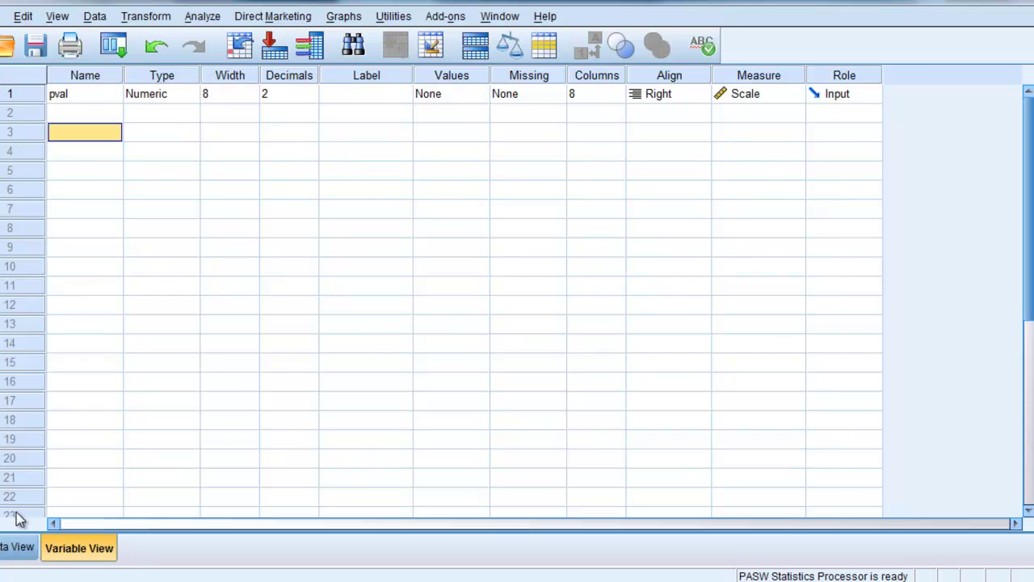
pyautogui.click(16, 547)
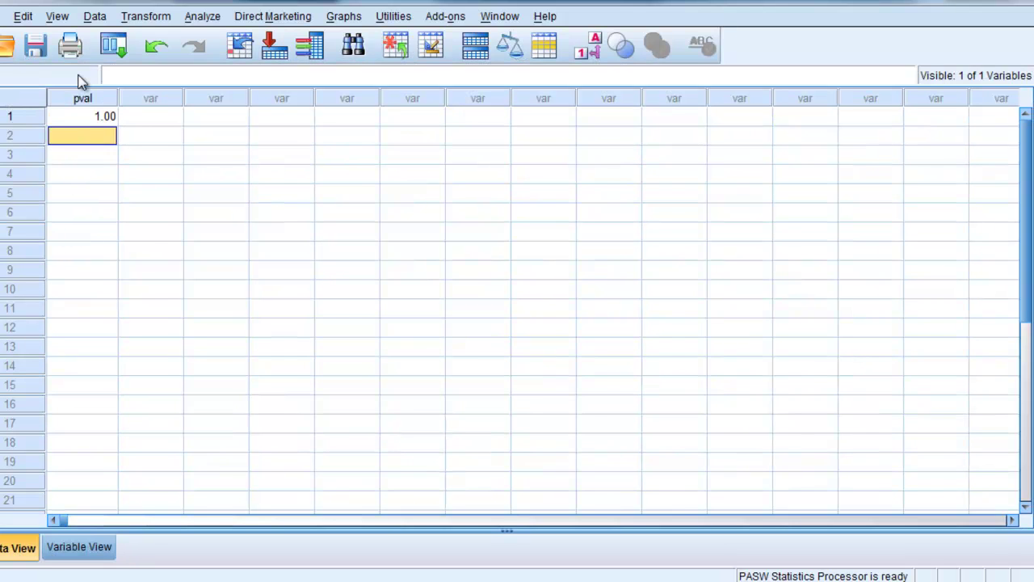
# - Start a Compute Variable for target pval and insert the Cdf.T function
pyautogui.click(123, 20)
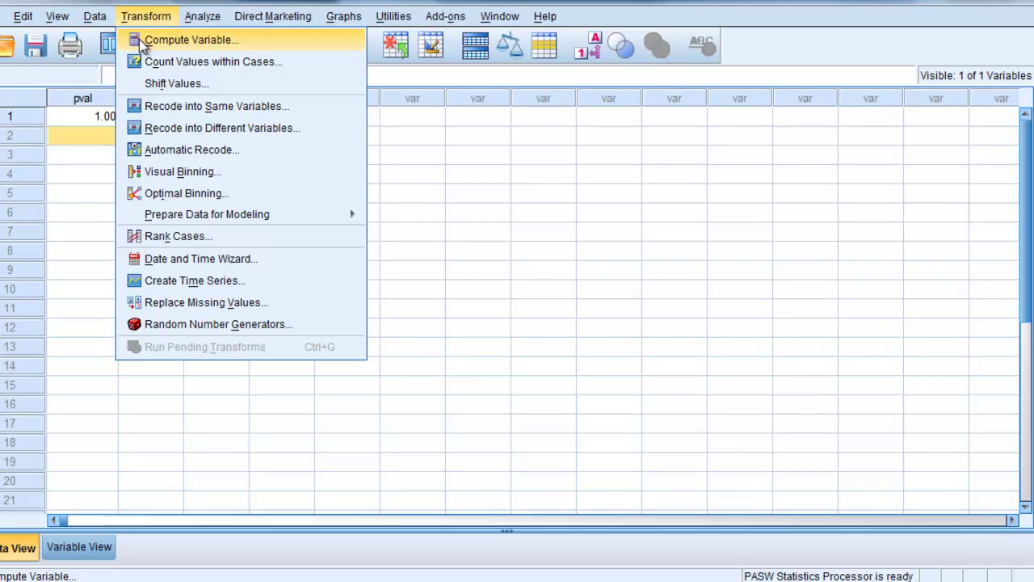
pyautogui.click(143, 42)
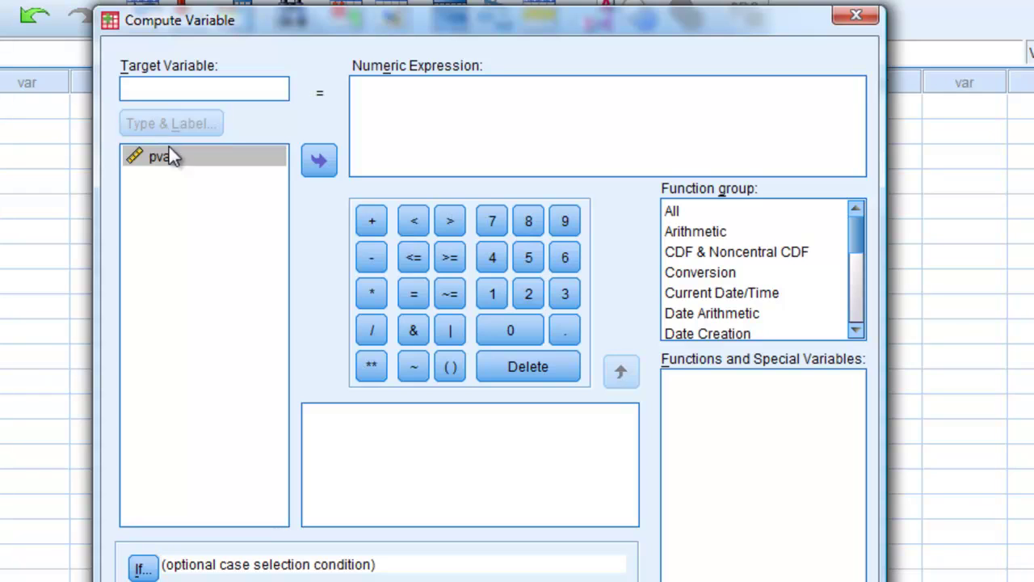
pyautogui.write('pval')
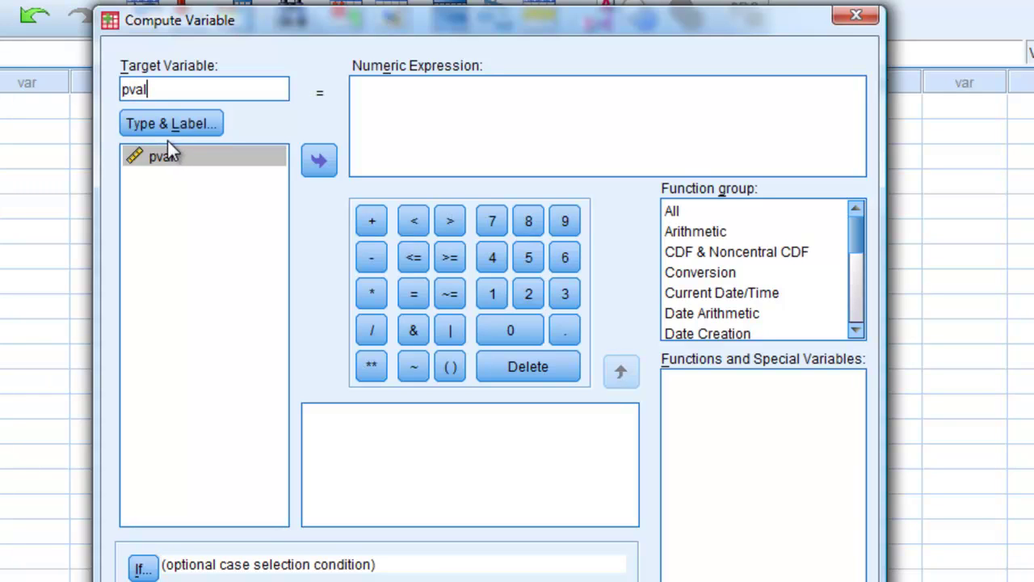
pyautogui.click(577, 118)
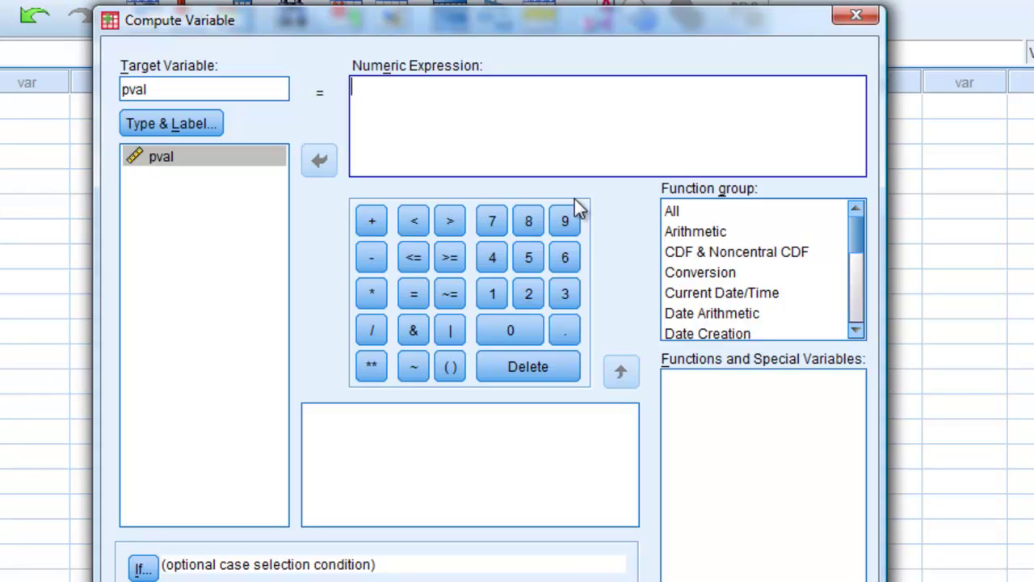
pyautogui.click(710, 254)
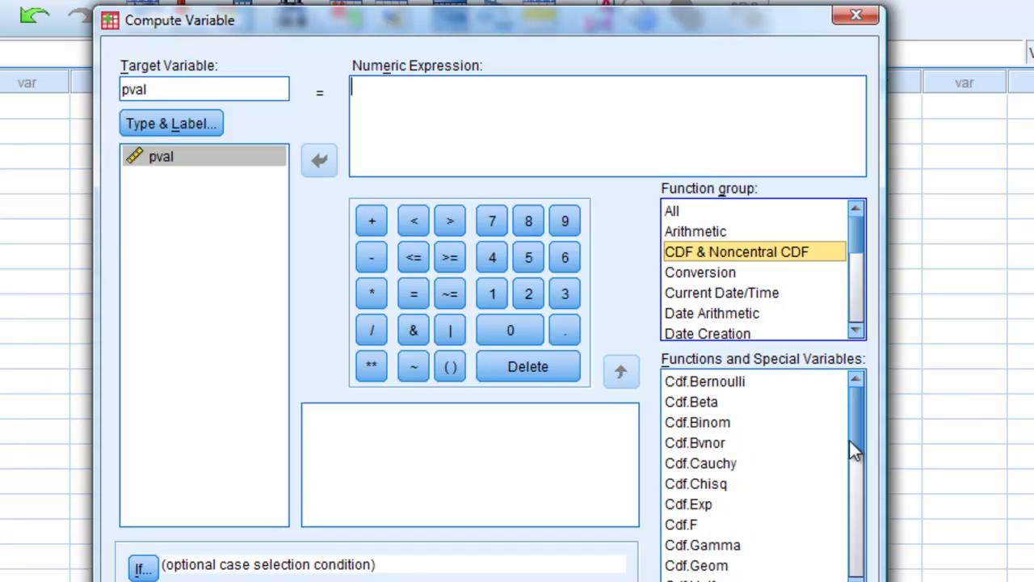
pyautogui.moveTo(850, 433); pyautogui.dragTo(846, 532)
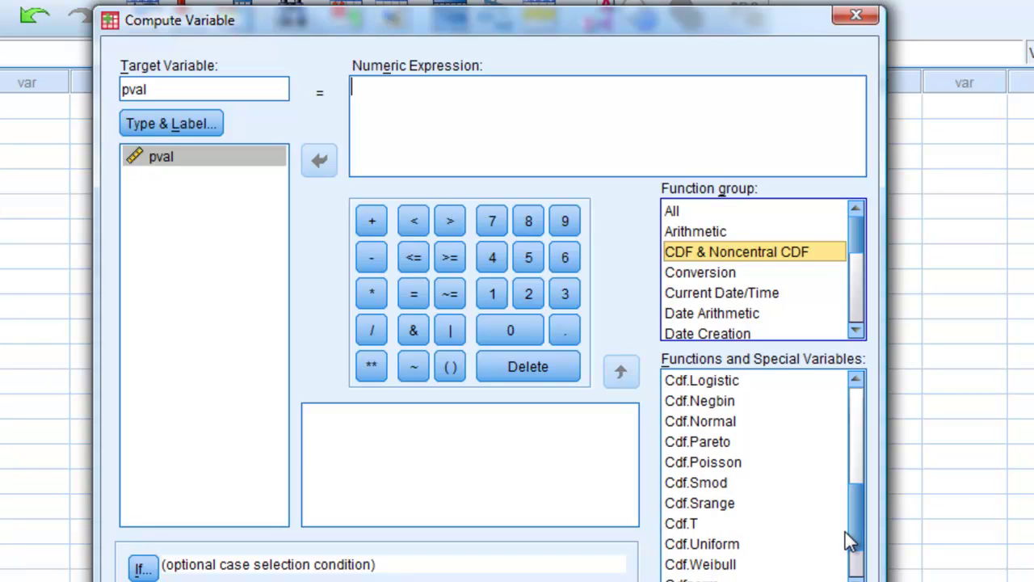
pyautogui.click(679, 526)
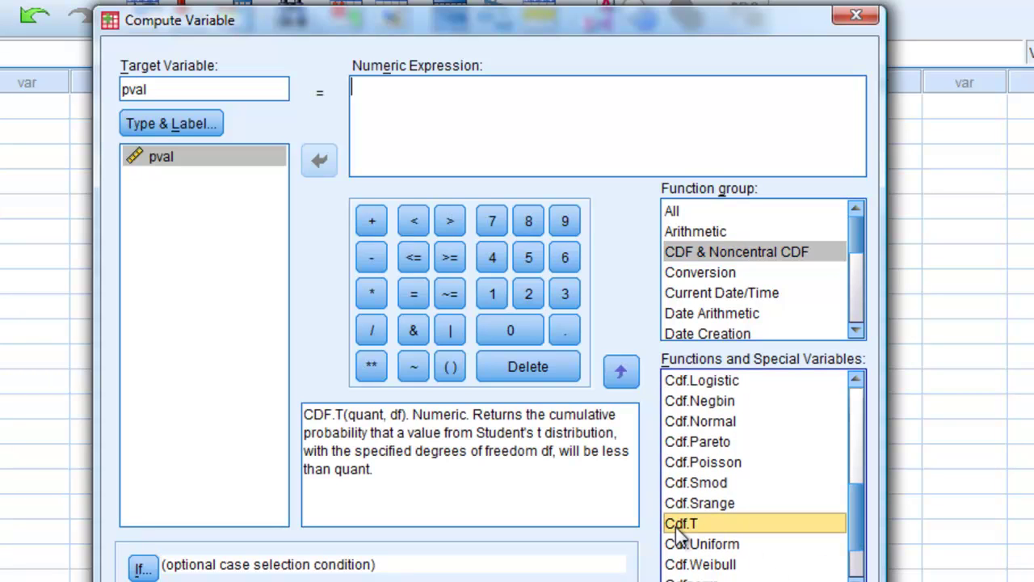
pyautogui.doubleClick(675, 527)
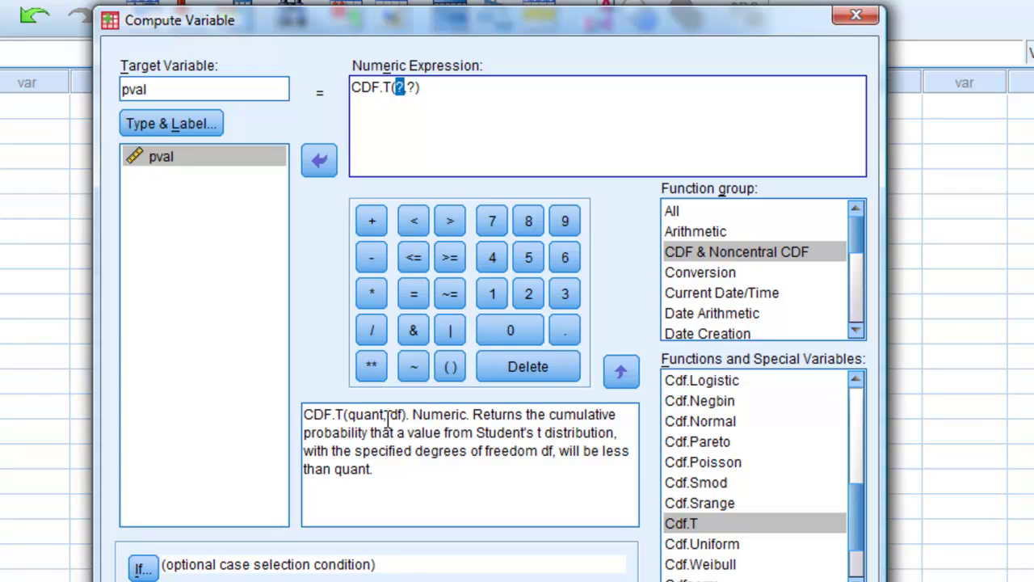
# - Complete the expression 2 * CDF.T(-.87,19) and overwrite pval, which becomes .40
pyautogui.write('-.87')
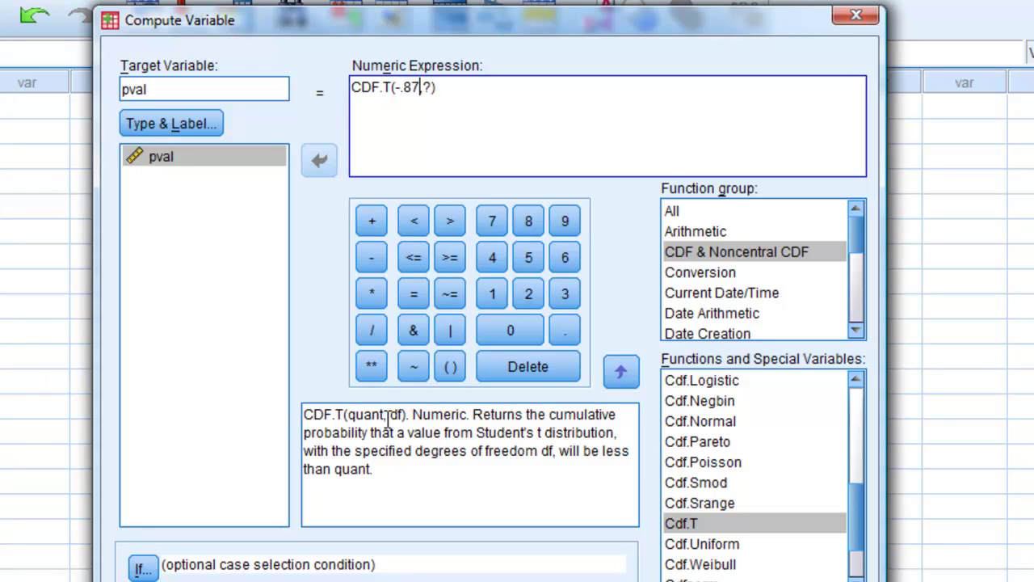
pyautogui.press('Right')
pyautogui.press('Right')
pyautogui.press('BackSpace')
pyautogui.write('19')
pyautogui.press('Left')
pyautogui.press('Left')
pyautogui.press('Home')
pyautogui.write('2')
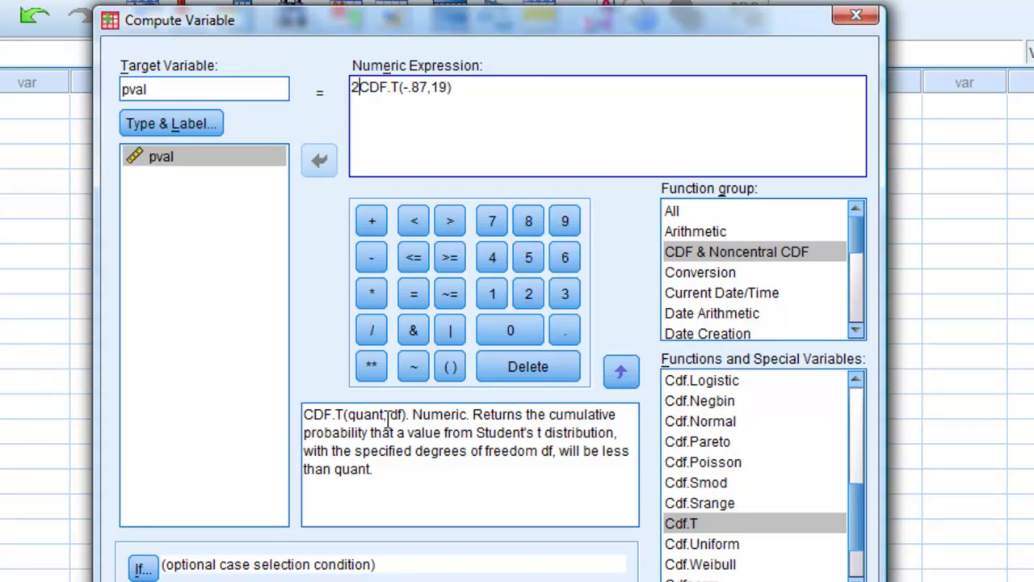
pyautogui.write(' *')
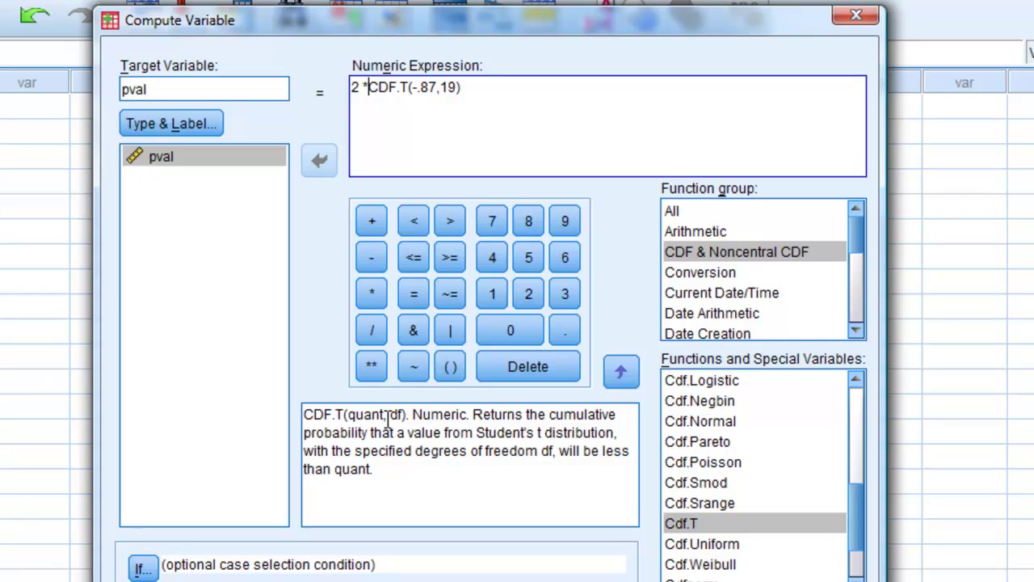
pyautogui.press('End')
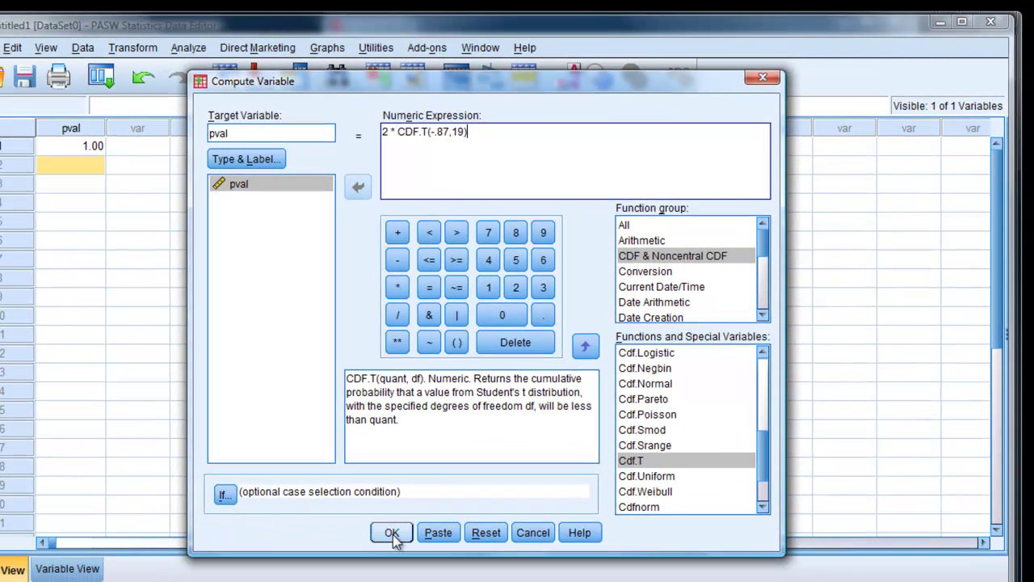
pyautogui.click(394, 536)
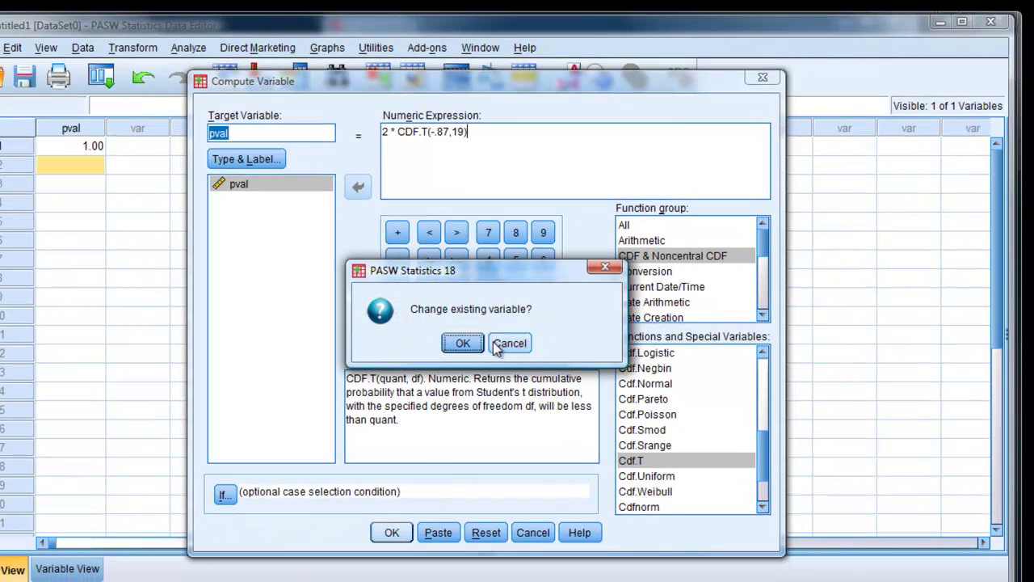
pyautogui.click(462, 342)
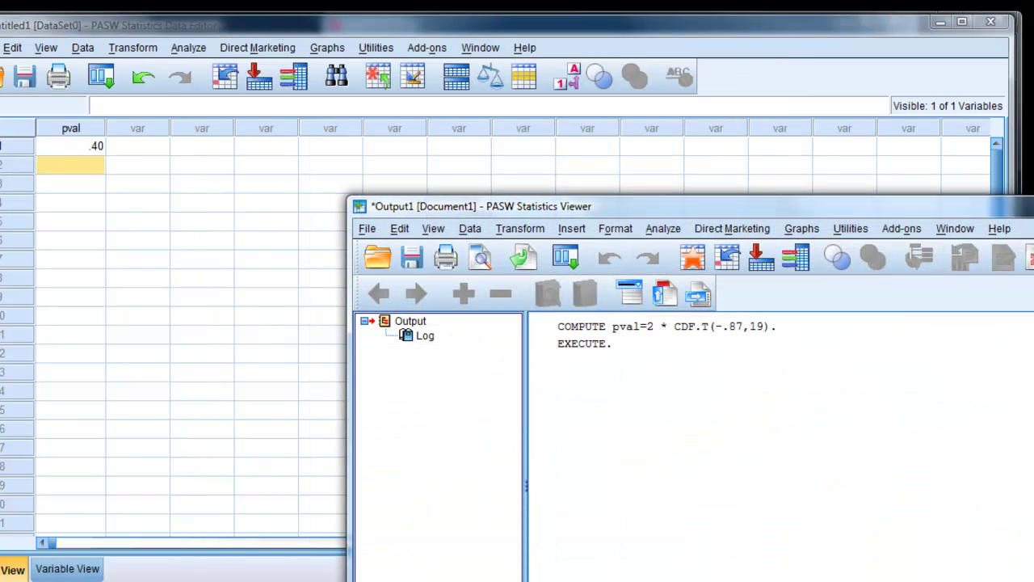
# - Give pval width 14 and 7 decimals so its cell reads .3951591
pyautogui.press('super+Down')
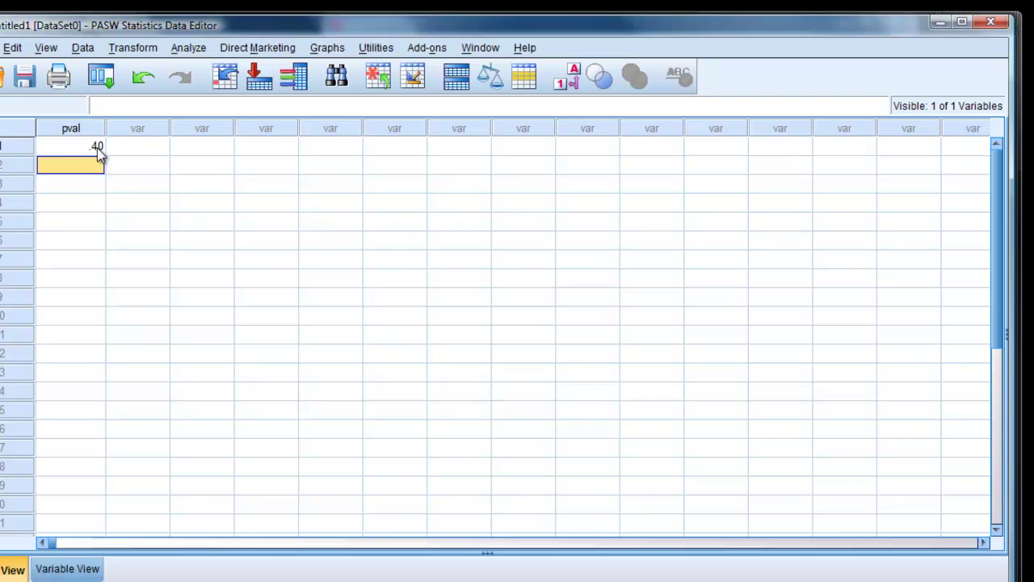
pyautogui.click(67, 569)
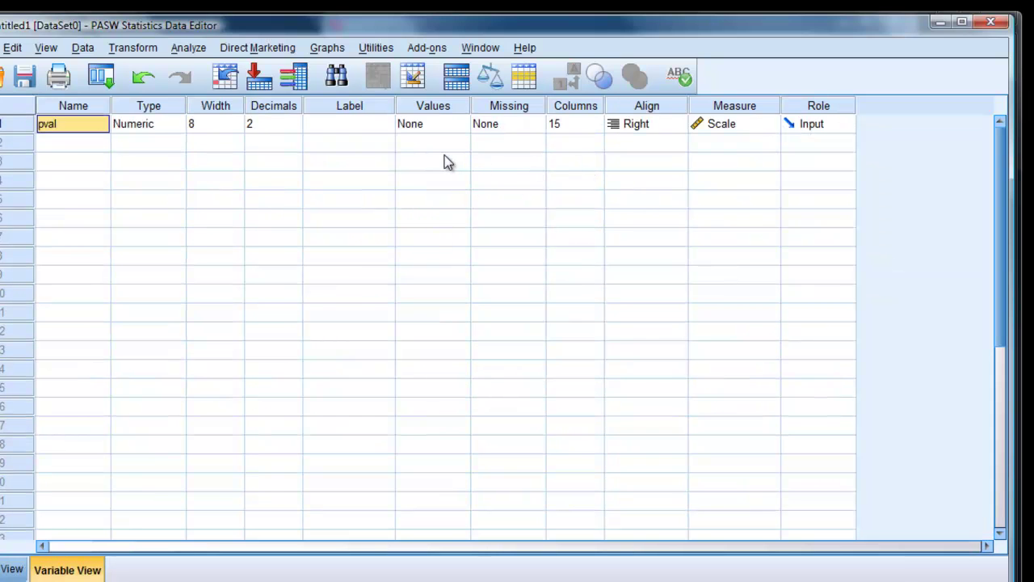
pyautogui.click(263, 124)
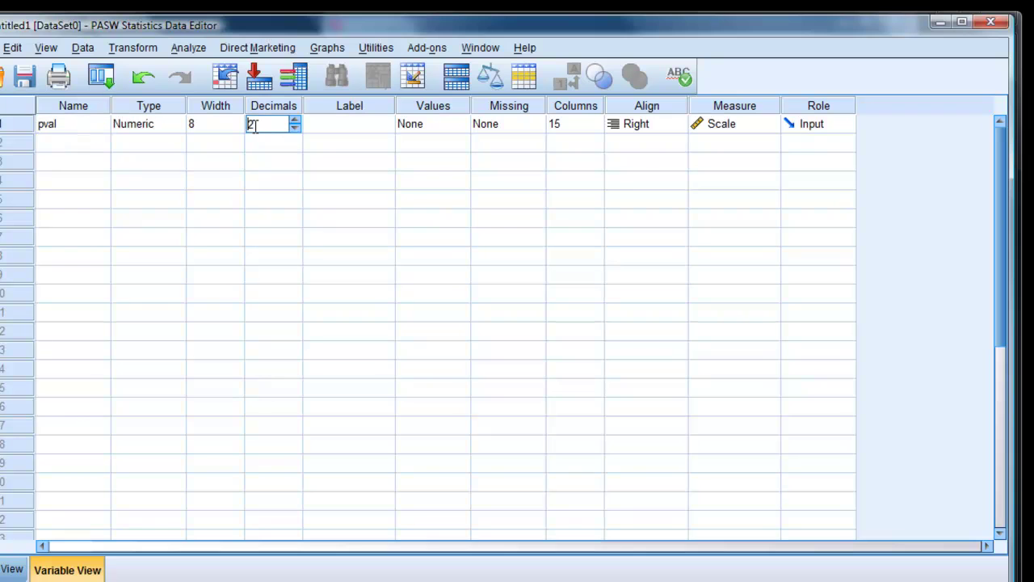
pyautogui.click(296, 120)
pyautogui.click(296, 121)
pyautogui.click(296, 120)
pyautogui.click(296, 121)
pyautogui.click(236, 121)
pyautogui.click(235, 121)
pyautogui.click(235, 122)
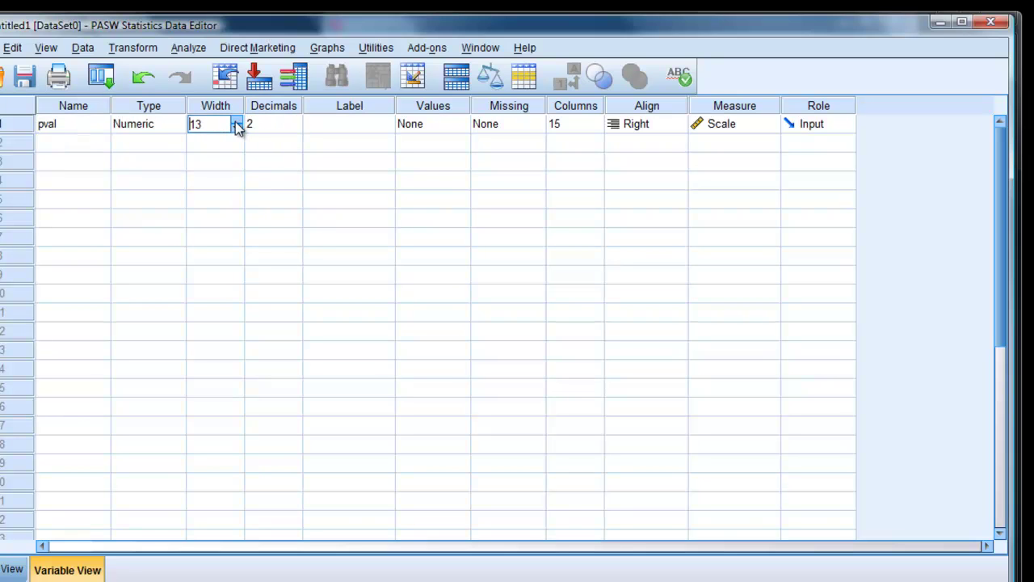
pyautogui.click(235, 121)
pyautogui.click(274, 122)
pyautogui.click(296, 121)
pyautogui.click(296, 120)
pyautogui.click(296, 120)
pyautogui.click(295, 121)
pyautogui.click(296, 121)
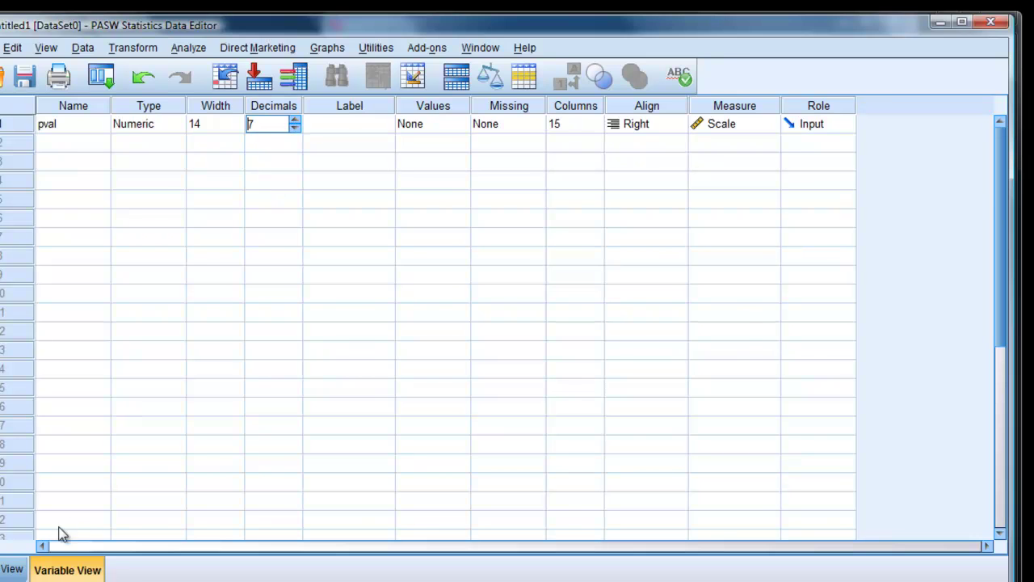
pyautogui.click(12, 569)
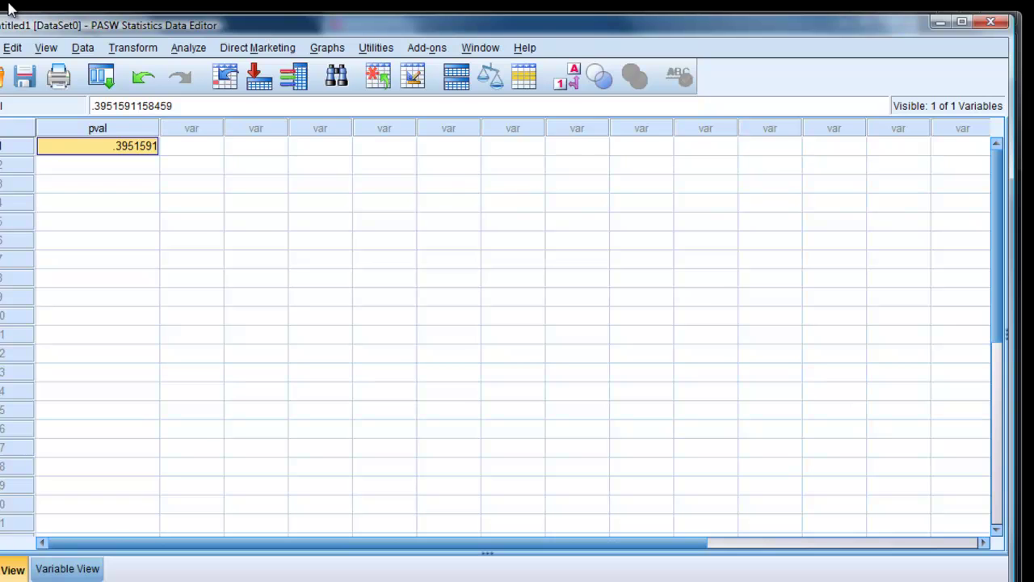
# - Recall Compute Variable, delete CDF.T(-.87,19) leaving 2 *, and scroll the functions to Cdf.Chisq
pyautogui.click(105, 81)
pyautogui.click(111, 108)
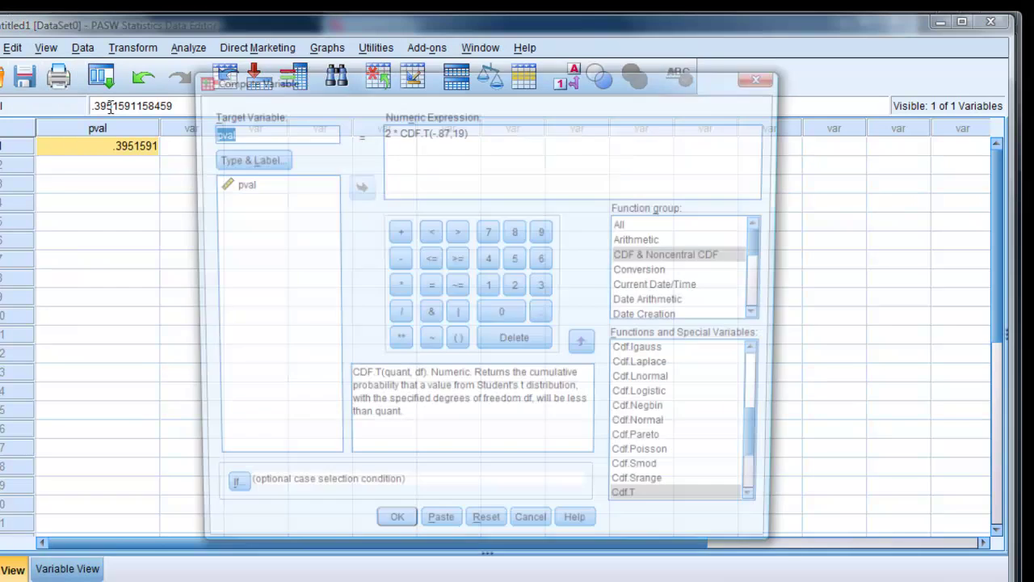
pyautogui.click(478, 132)
pyautogui.moveTo(478, 132); pyautogui.dragTo(399, 135)
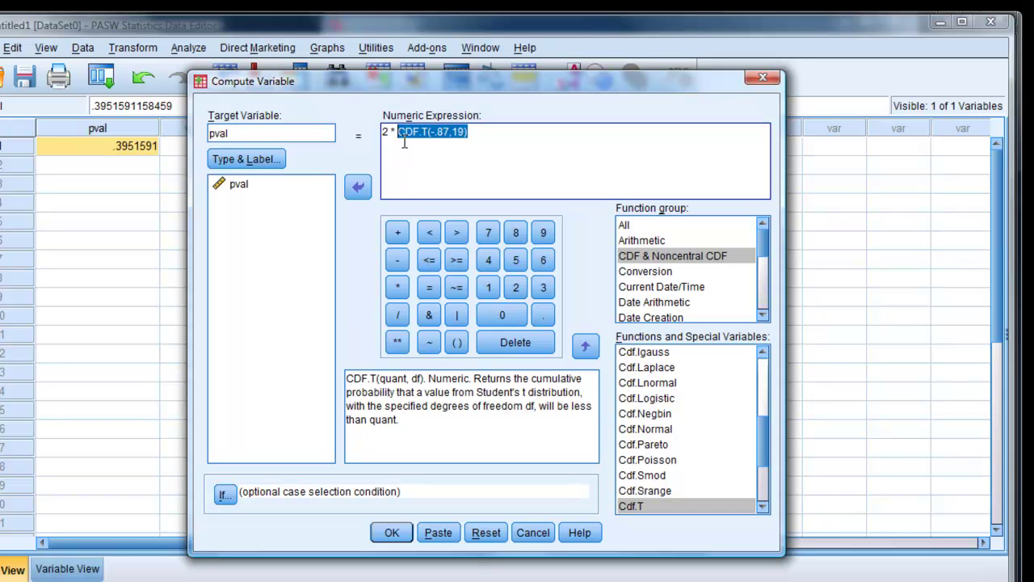
pyautogui.press('Delete')
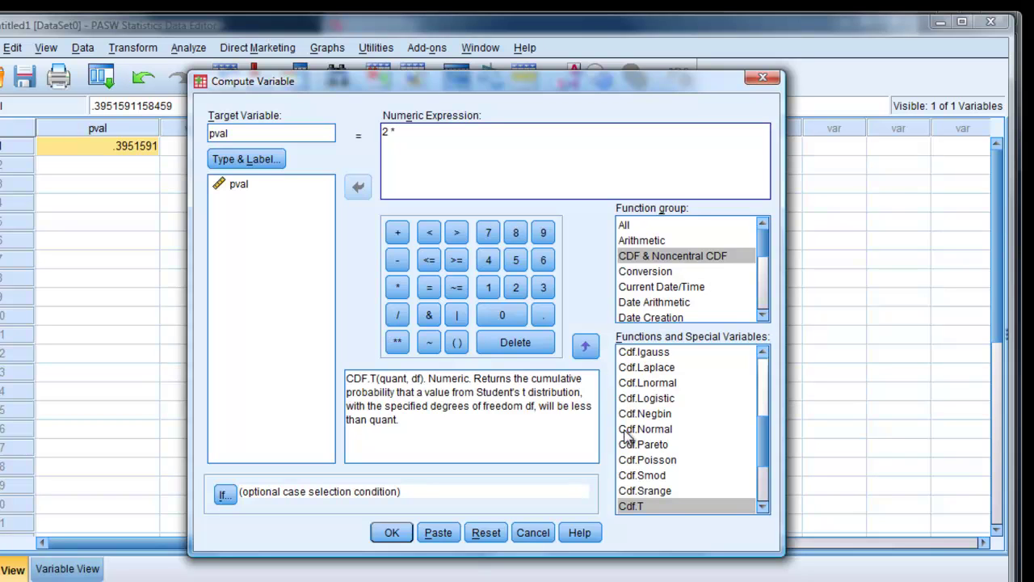
pyautogui.click(630, 464)
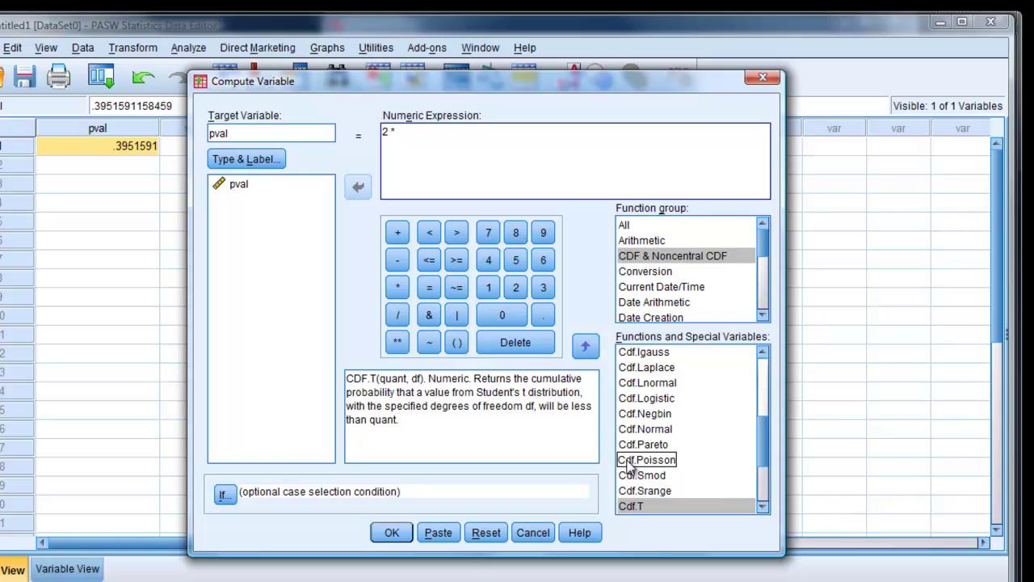
pyautogui.moveTo(768, 444); pyautogui.dragTo(761, 387)
# - Recompute pval as 1- CDF.CHISQ(5.11,6), overwriting it with .5297843
pyautogui.click(650, 414)
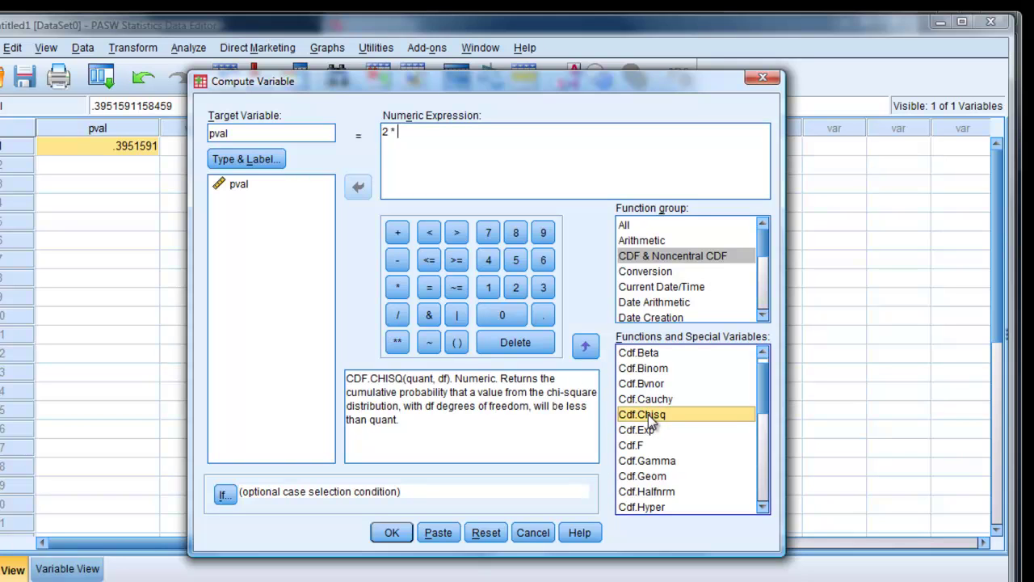
pyautogui.doubleClick(648, 414)
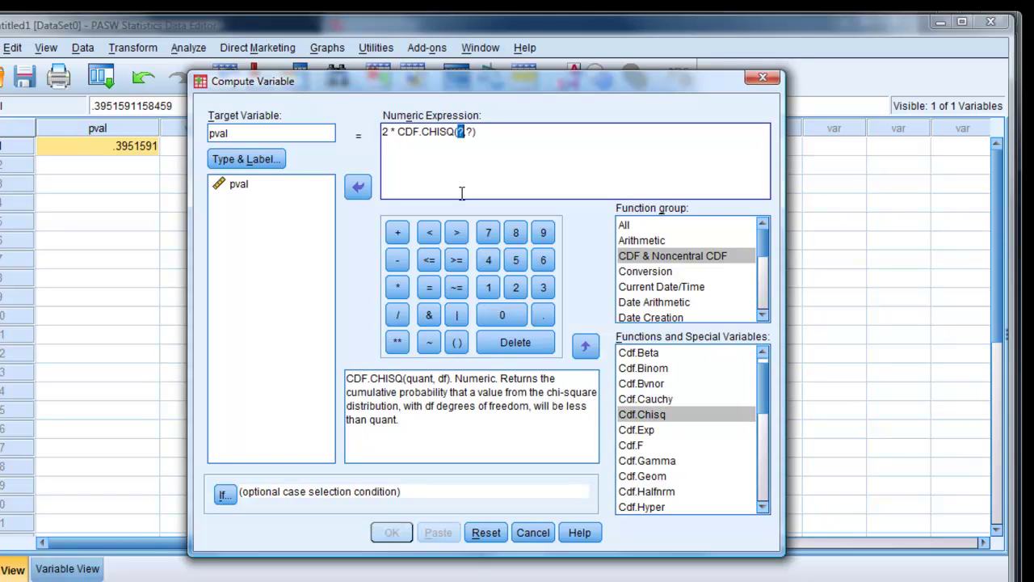
pyautogui.write('5.')
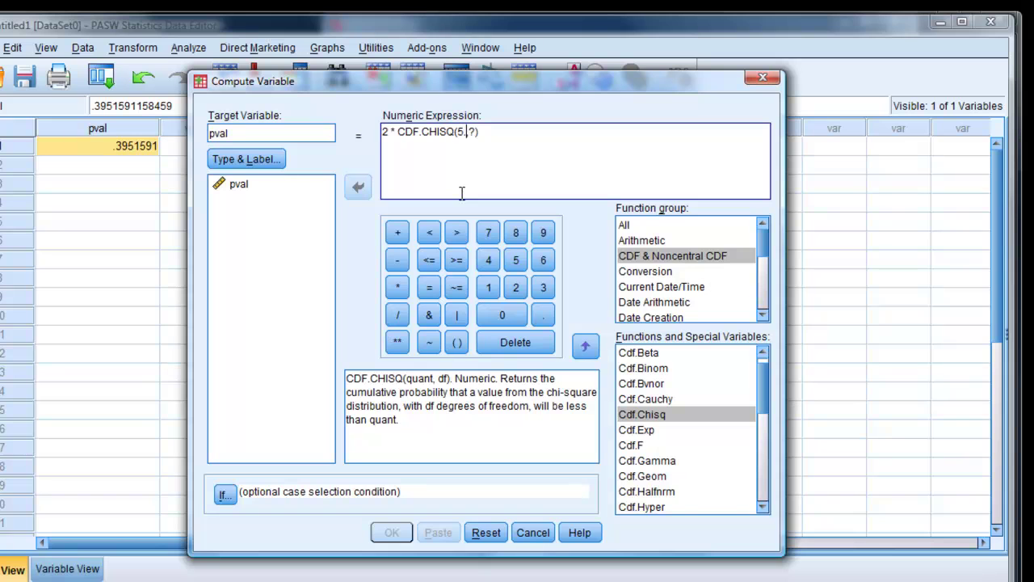
pyautogui.write('11')
pyautogui.press('Right')
pyautogui.press('Delete')
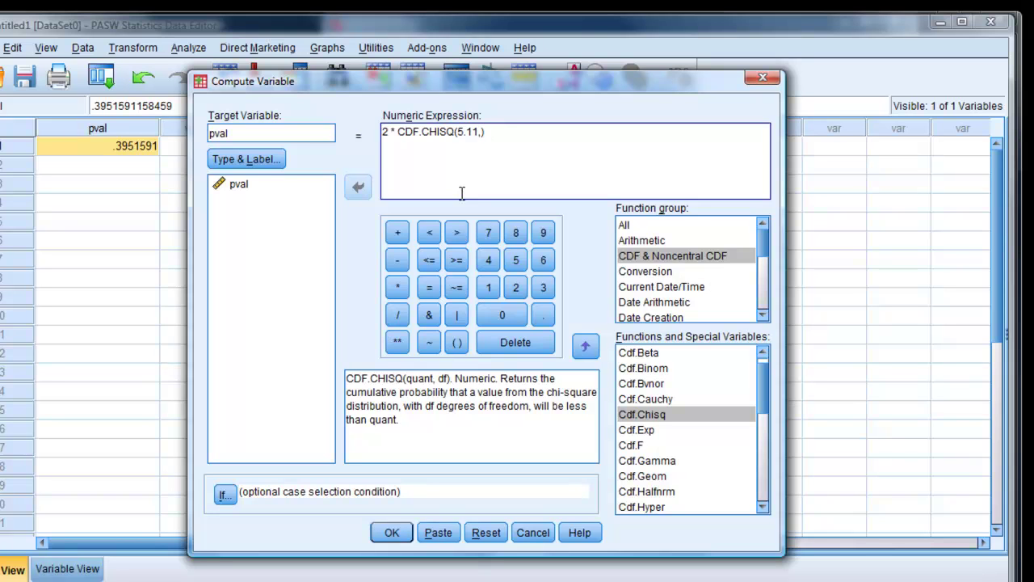
pyautogui.write('6')
pyautogui.press('BackSpace')
pyautogui.press('BackSpace')
pyautogui.press('BackSpace')
pyautogui.press('BackSpace')
pyautogui.write('1-')
pyautogui.click(384, 537)
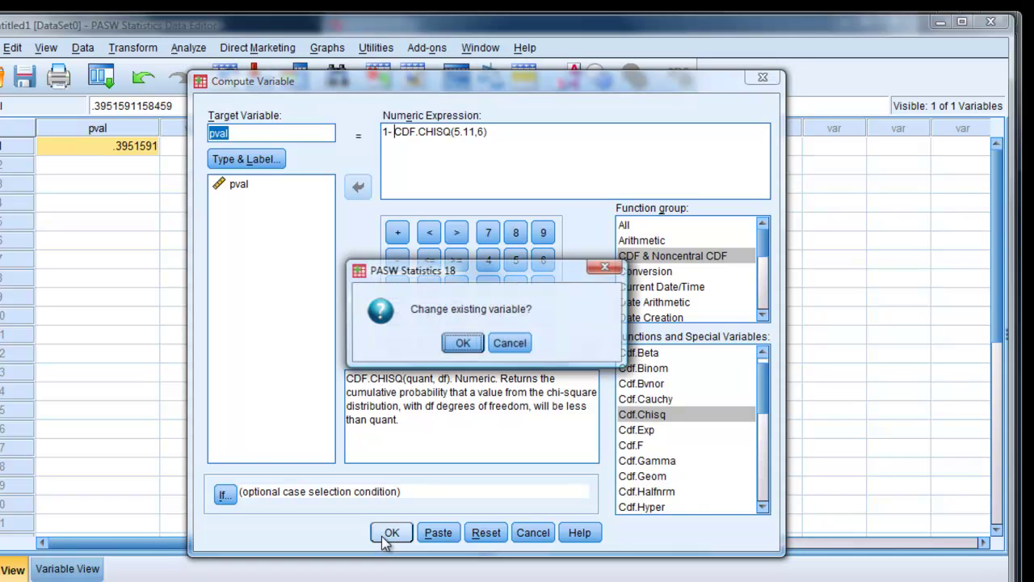
pyautogui.click(456, 344)
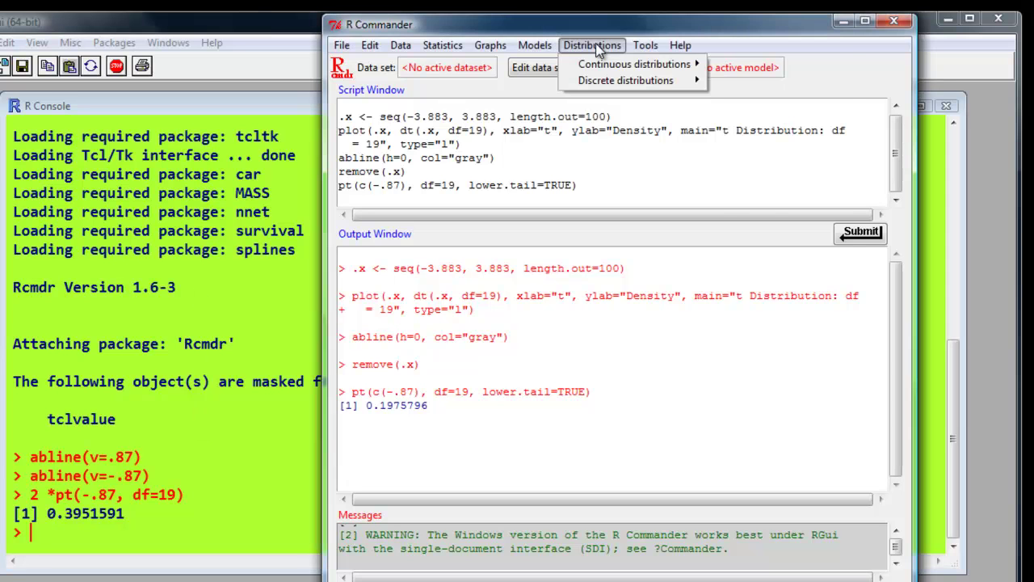
# - Plot the chi-squared density curve with 6 degrees of freedom from R Commander's Distributions menu
pyautogui.moveTo(599, 67)
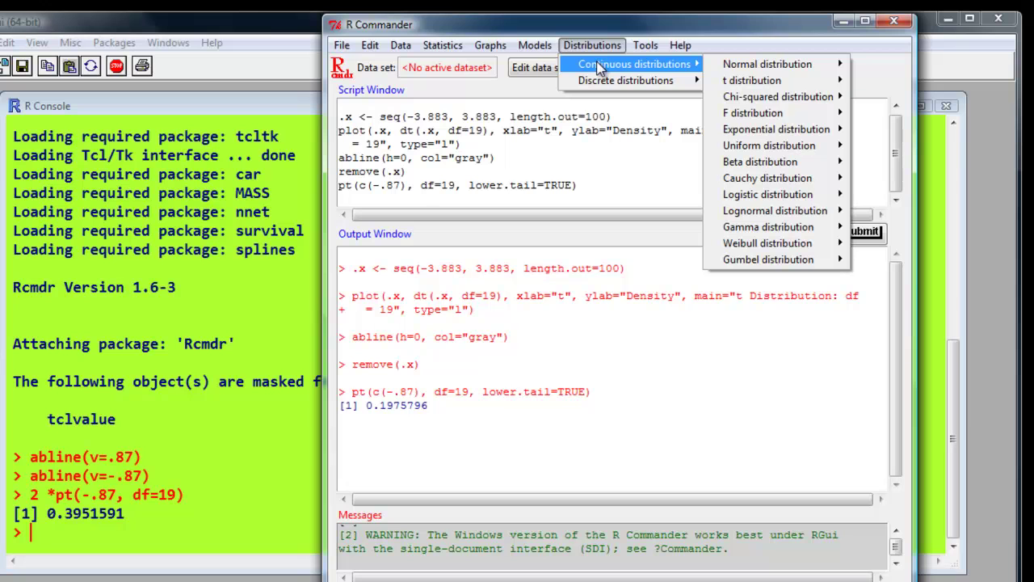
pyautogui.moveTo(747, 101)
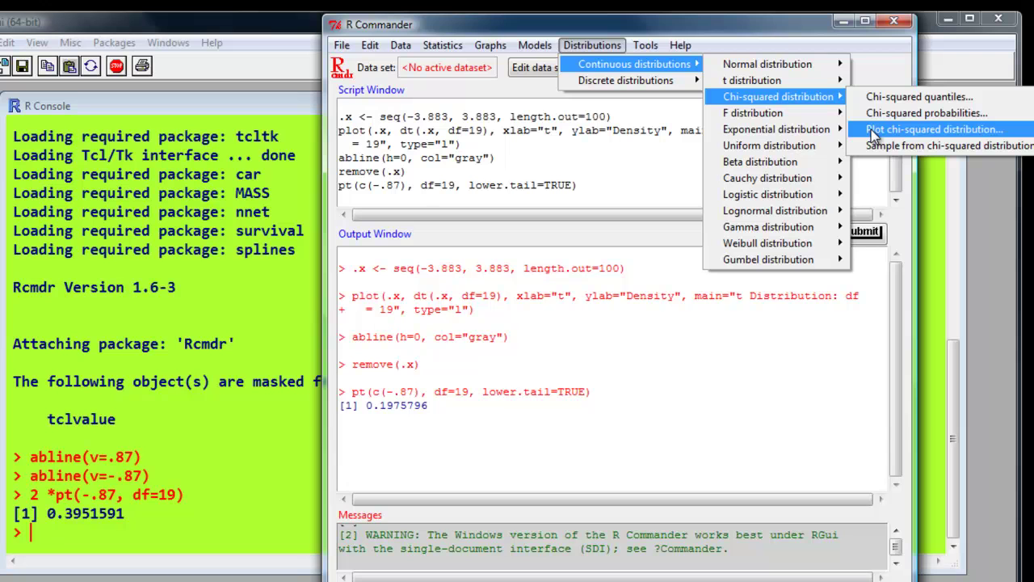
pyautogui.click(871, 130)
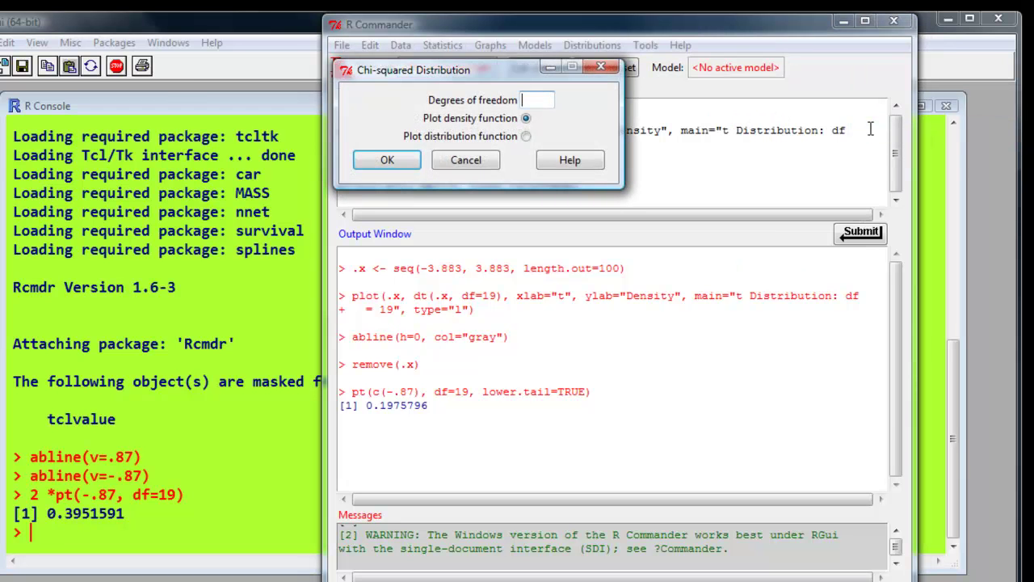
pyautogui.write('6')
pyautogui.click(394, 161)
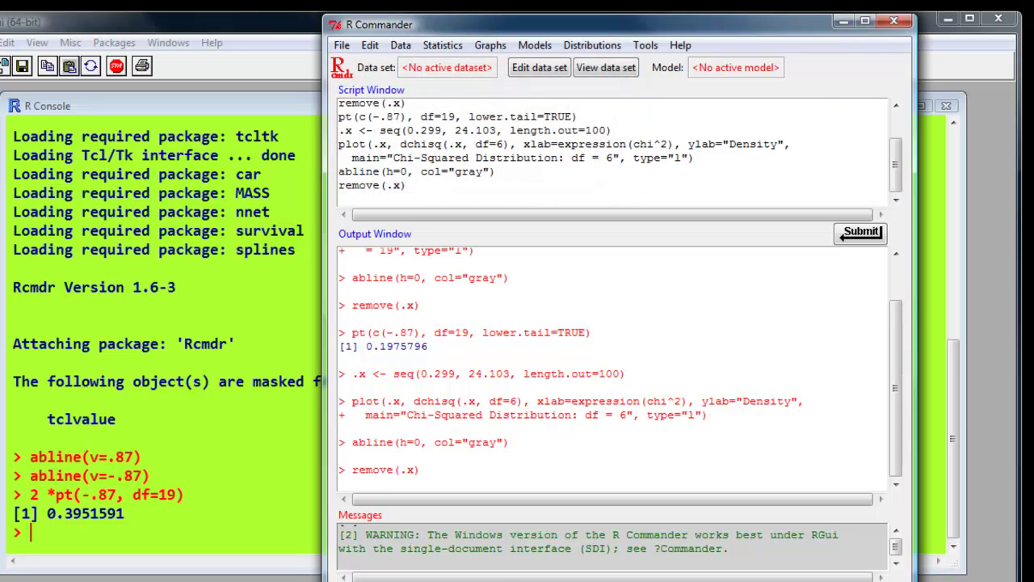
# - Resize the R Console beside the plot and run abline(v=5.11) to mark the statistic
pyautogui.click(196, 542)
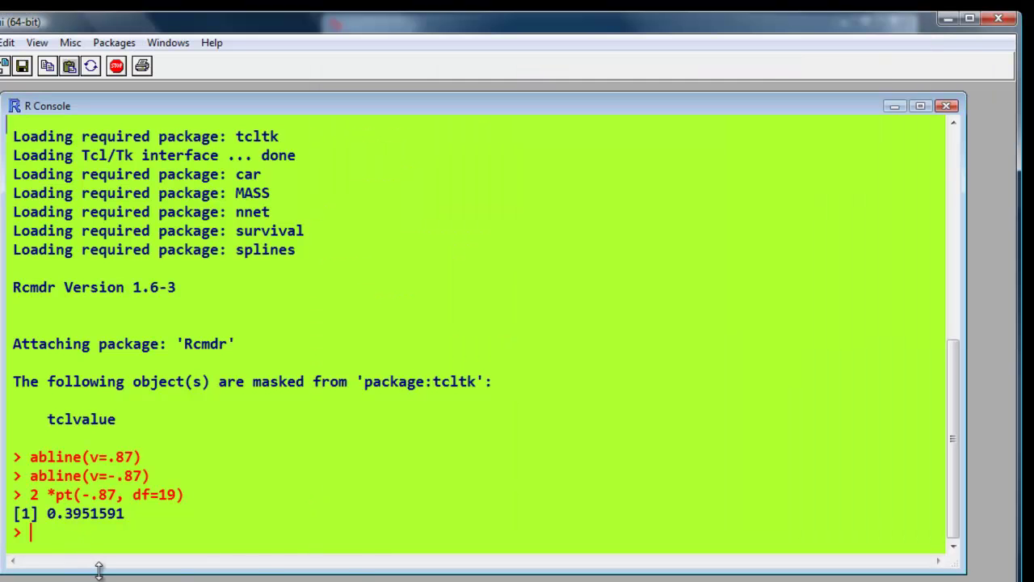
pyautogui.moveTo(100, 566); pyautogui.dragTo(106, 473)
pyautogui.click(412, 548)
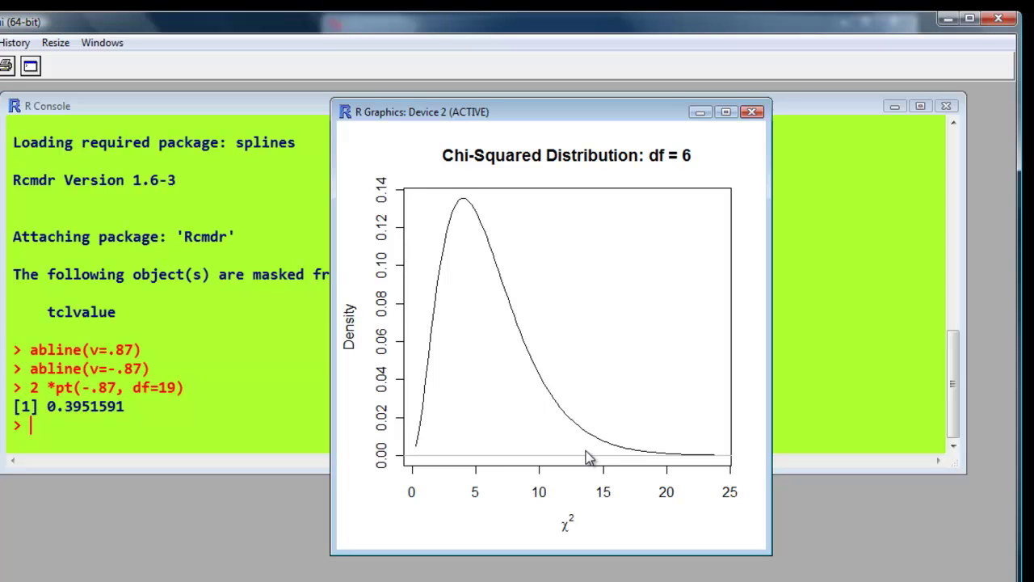
pyautogui.click(36, 430)
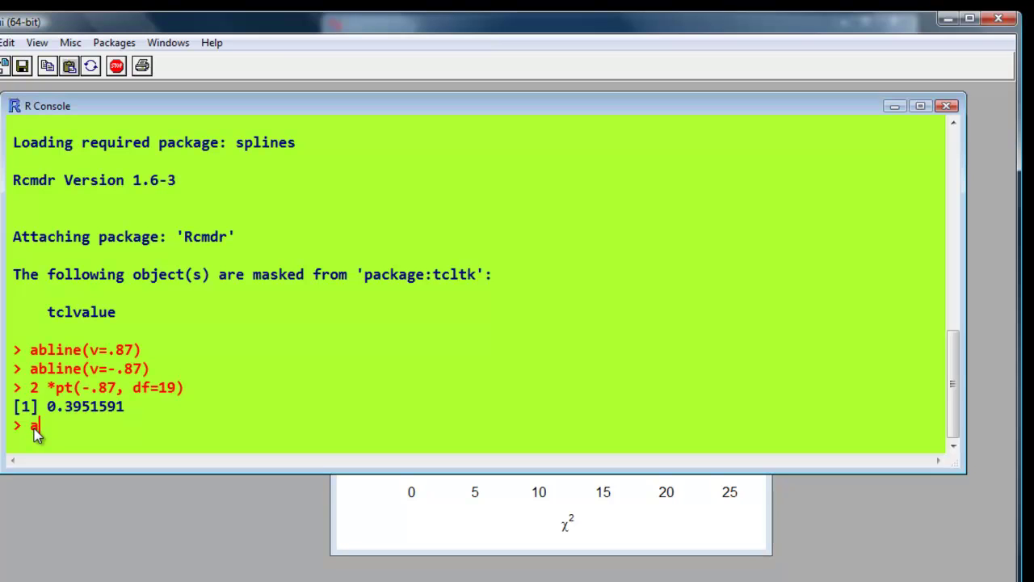
pyautogui.write('abline(v=5.11')
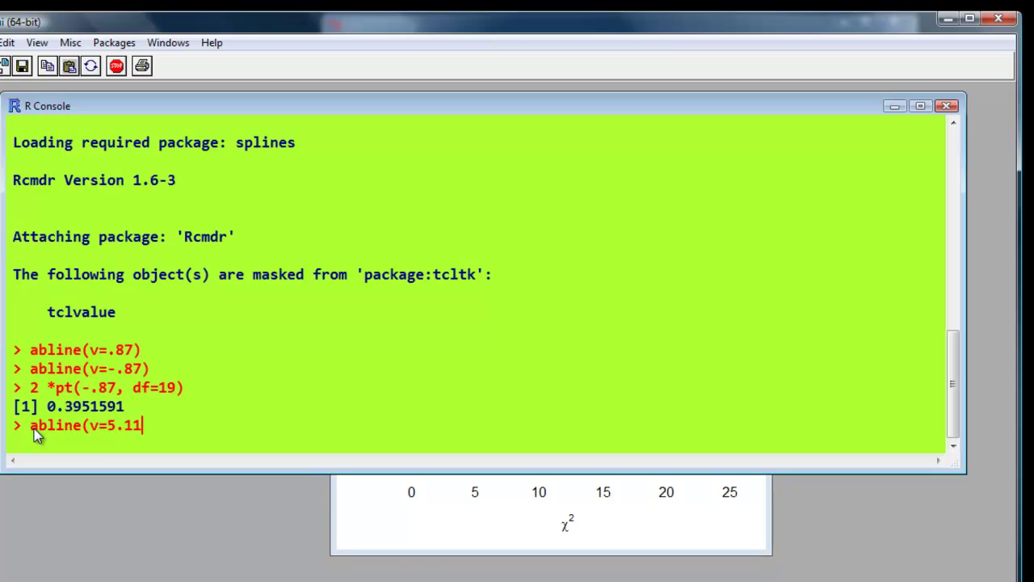
pyautogui.write(')')
pyautogui.press('Return')
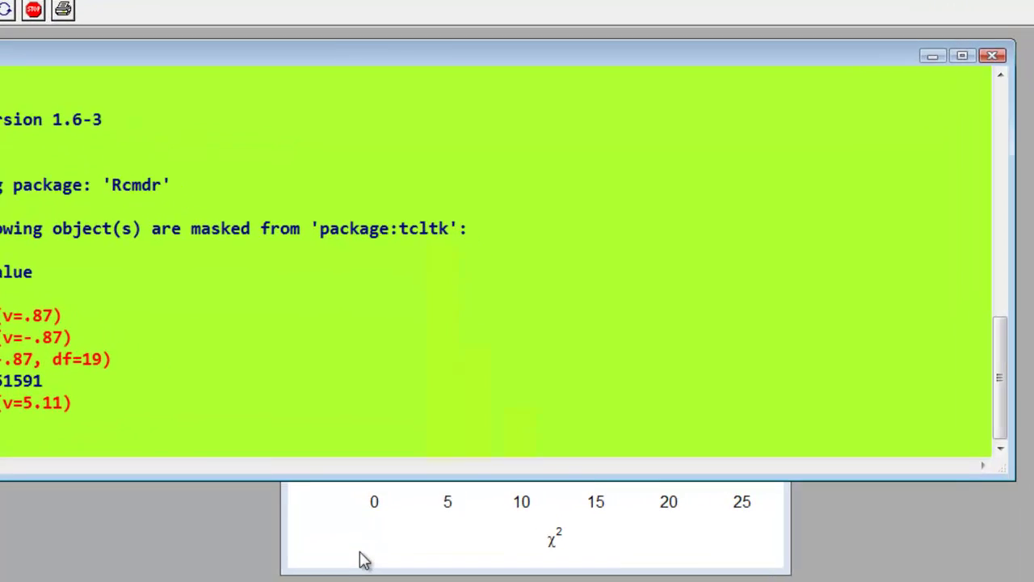
# - Fill the Chi-Squared Probabilities calculator with value 5.11, 6 degrees of freedom and upper tail
pyautogui.click(409, 542)
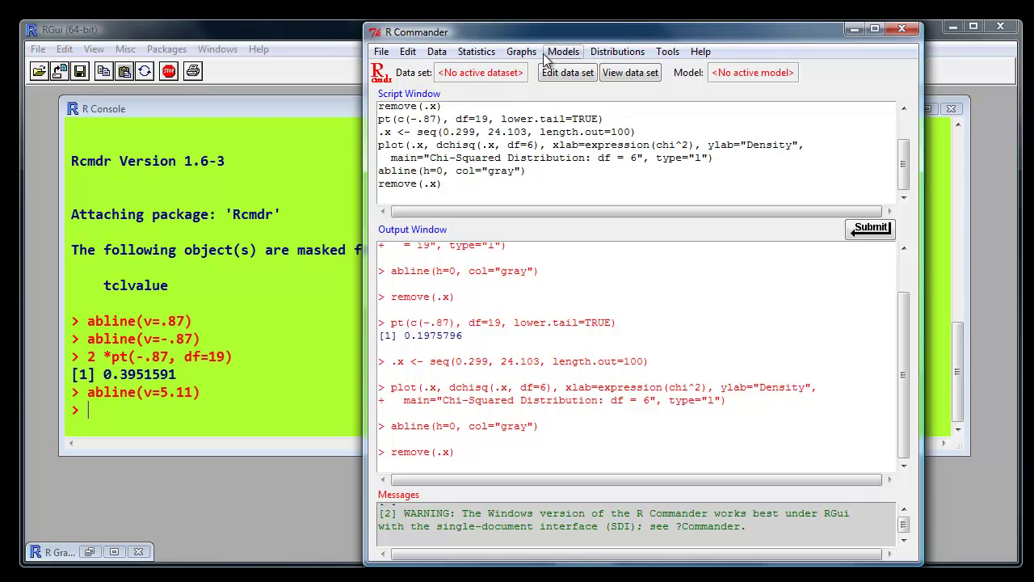
pyautogui.click(602, 55)
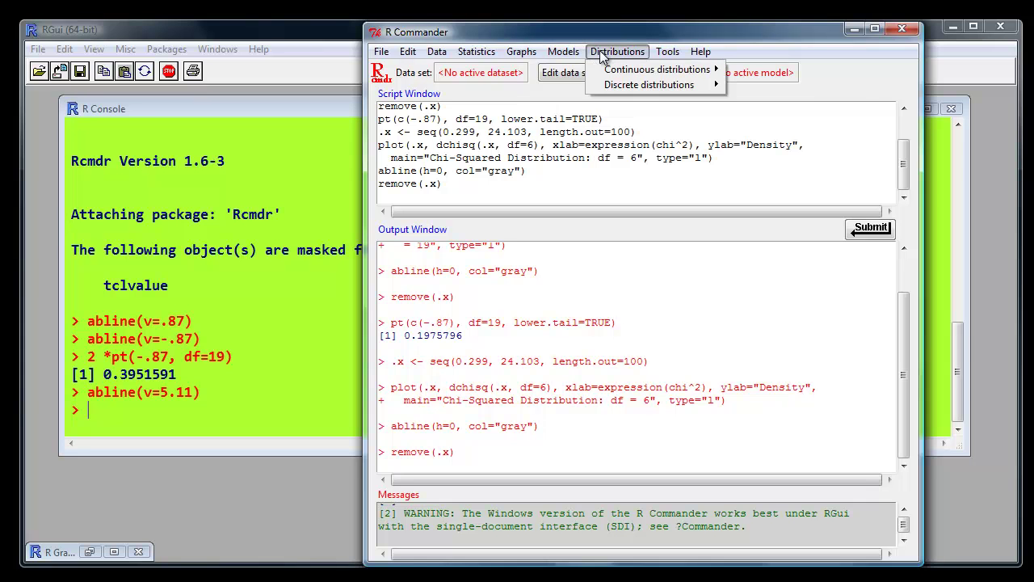
pyautogui.moveTo(610, 71)
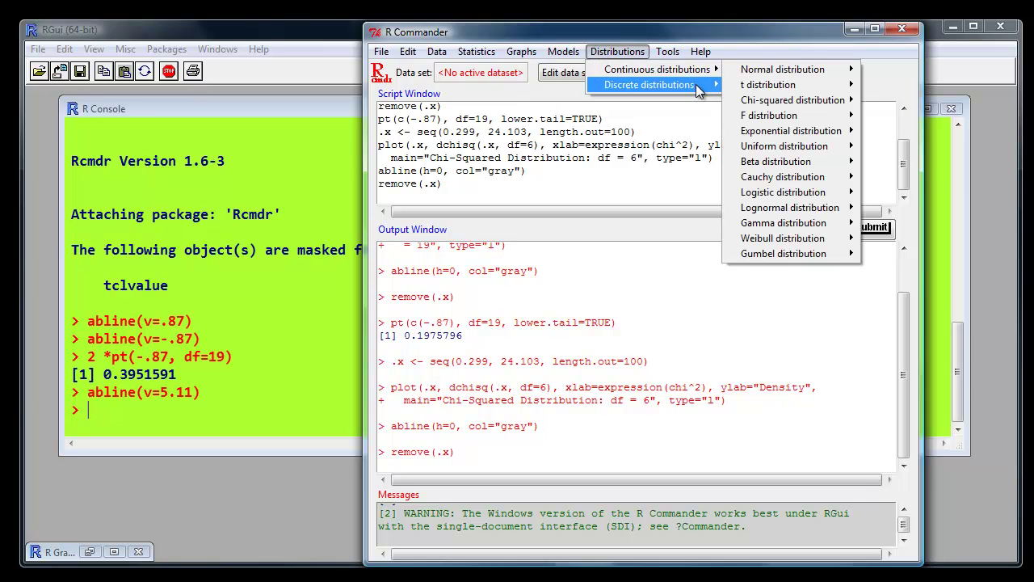
pyautogui.moveTo(678, 78)
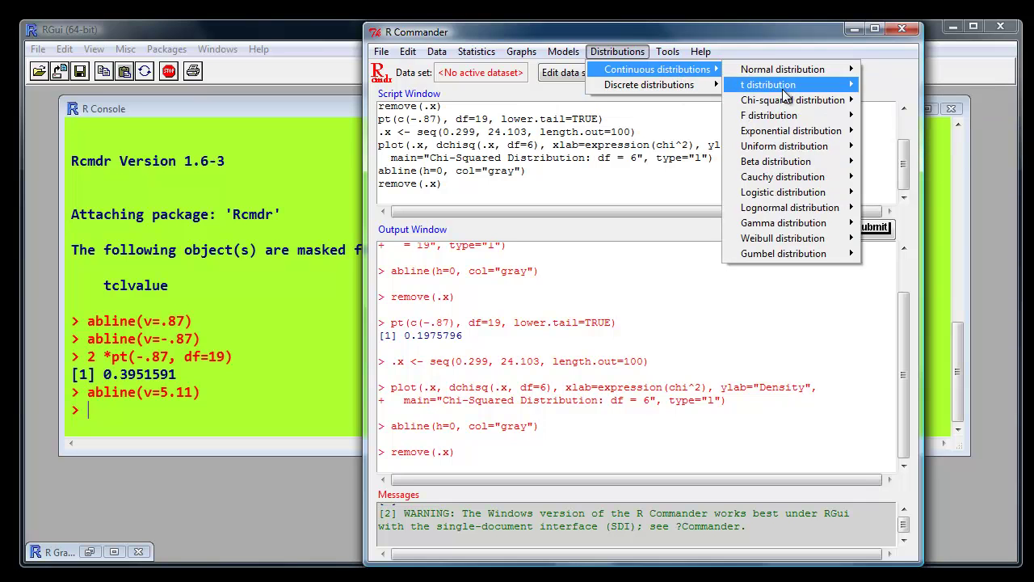
pyautogui.moveTo(782, 104)
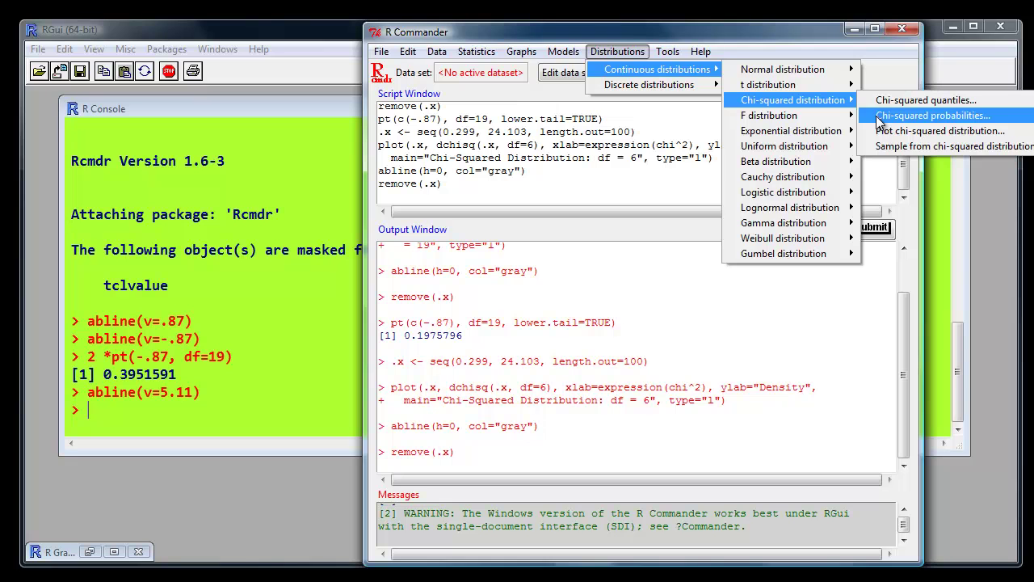
pyautogui.click(879, 120)
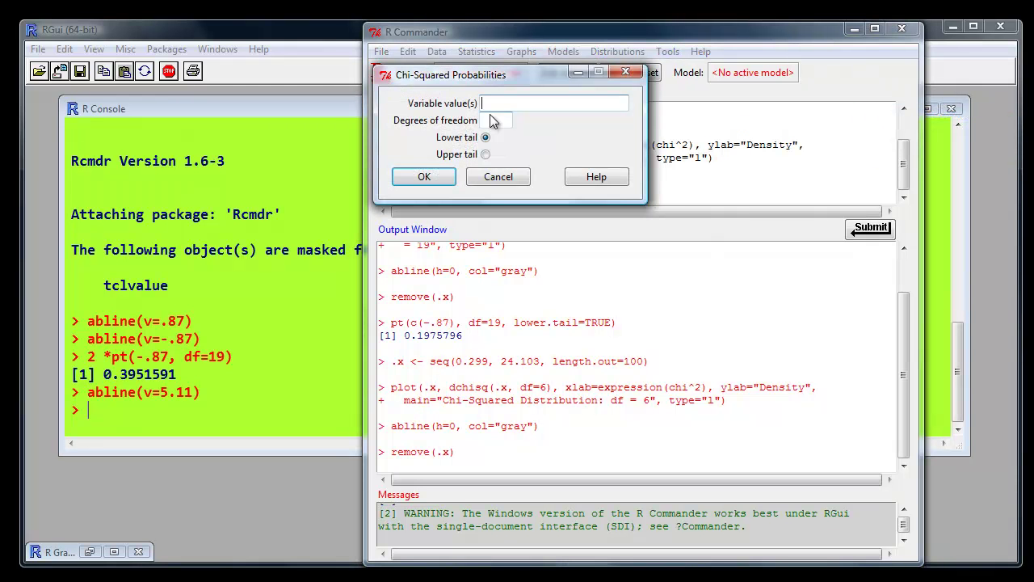
pyautogui.write('5.11')
pyautogui.click(485, 120)
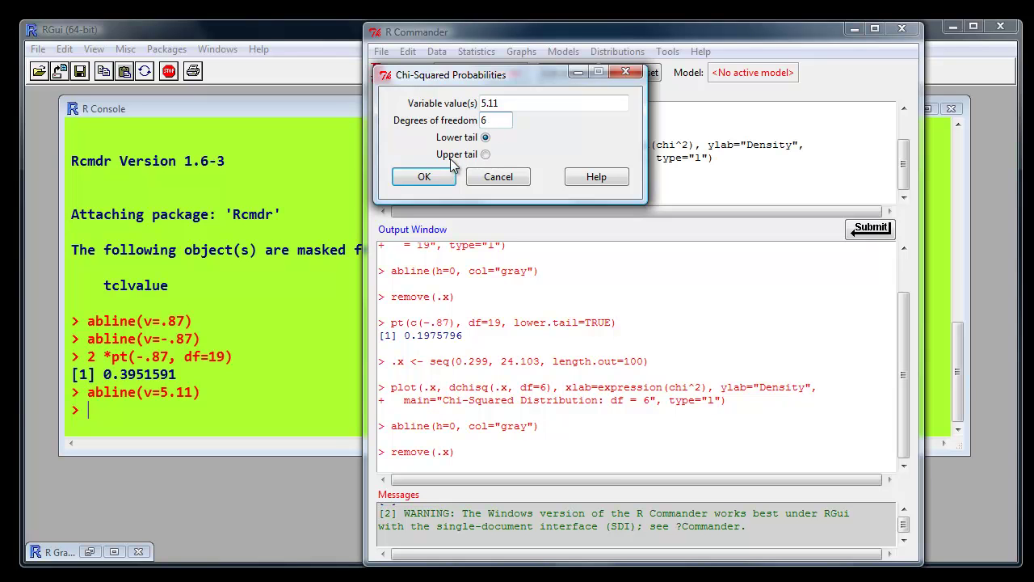
pyautogui.click(485, 154)
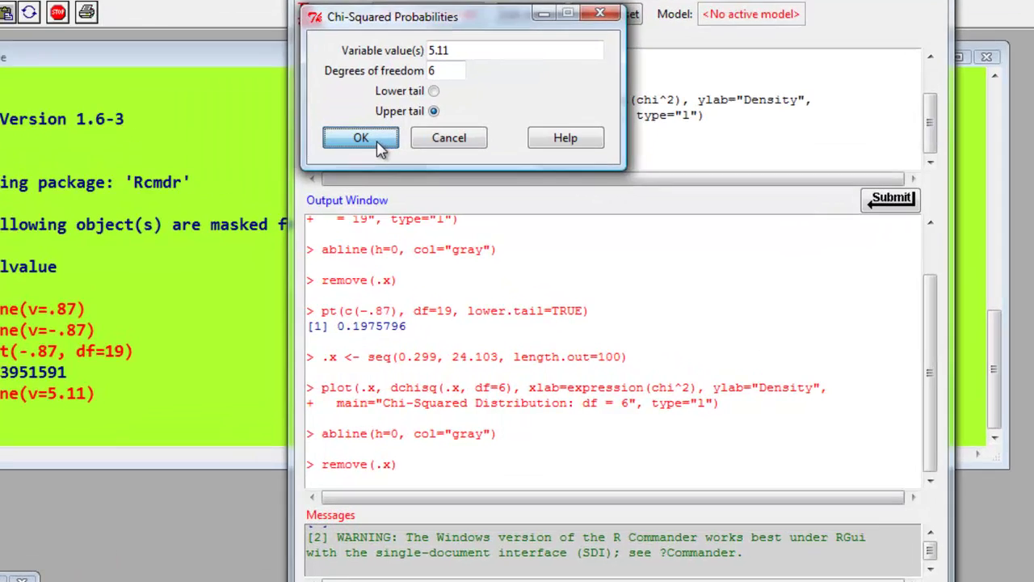
# - Compute the upper-tail probability and paste the generated pchisq command into the R Console
pyautogui.click(424, 177)
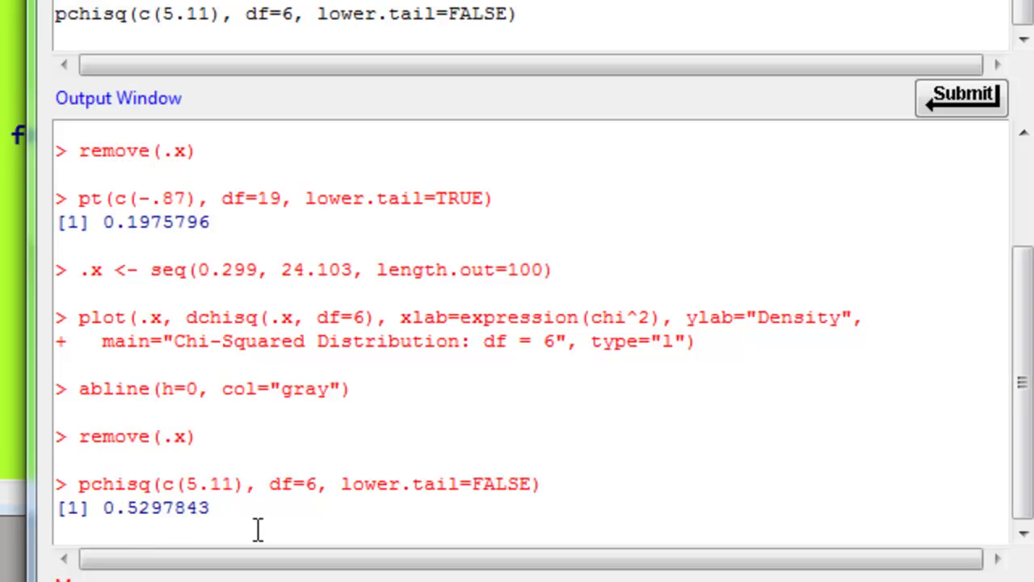
pyautogui.moveTo(570, 484); pyautogui.dragTo(78, 483)
pyautogui.hotkey('ctrl', 'c')
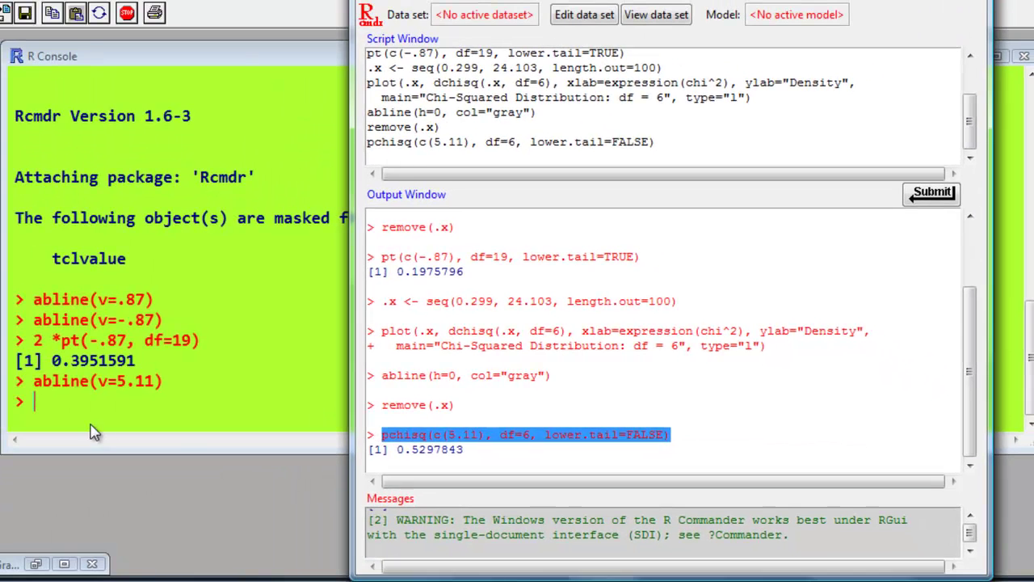
pyautogui.click(92, 422)
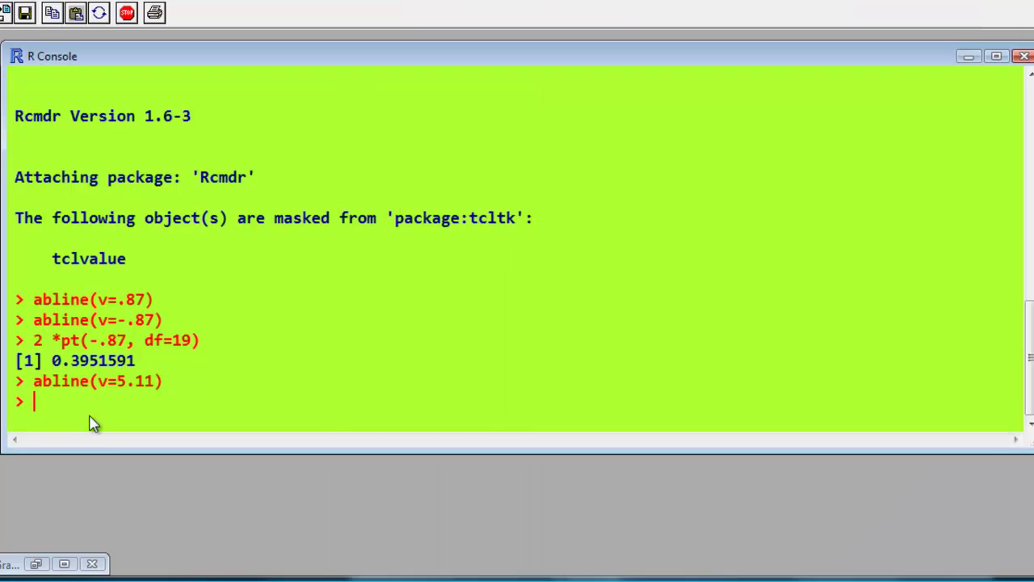
pyautogui.hotkey('ctrl', 'v')
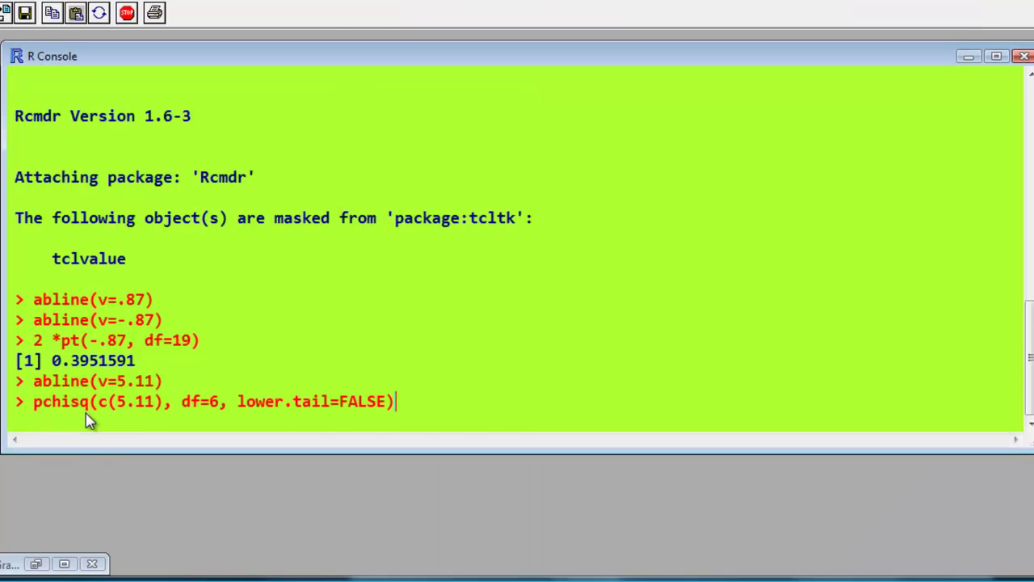
# - Strip the c( ) wrapper and run pchisq(5.11, df=6, lower.tail=FALSE), returning 0.5297843
pyautogui.press('Left')
pyautogui.press('Left')
pyautogui.press('Left')
pyautogui.press('Left')
pyautogui.press('Left')
pyautogui.press('Left')
pyautogui.press('Left')
pyautogui.press('Left')
pyautogui.press('Left')
pyautogui.press('Left')
pyautogui.press('Left')
pyautogui.press('Left')
pyautogui.press('Left')
pyautogui.press('Left')
pyautogui.press('Left')
pyautogui.press('Left')
pyautogui.press('Left')
pyautogui.press('Left')
pyautogui.press('Left')
pyautogui.press('Left')
pyautogui.press('Left')
pyautogui.press('Left')
pyautogui.press('Left')
pyautogui.press('Left')
pyautogui.press('Left')
pyautogui.press('BackSpace')
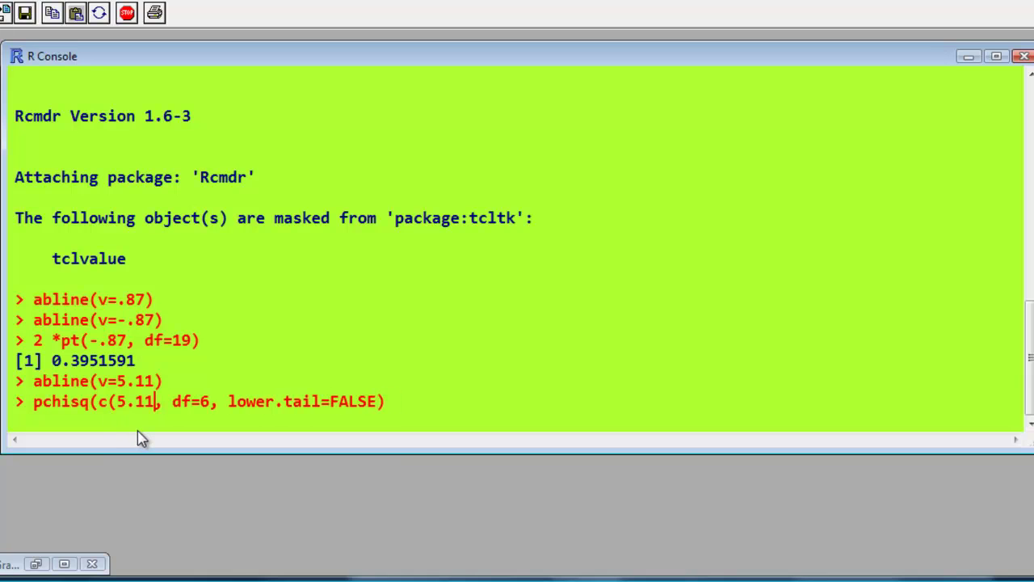
pyautogui.press('Left')
pyautogui.press('Left')
pyautogui.press('Left')
pyautogui.press('Left')
pyautogui.press('BackSpace')
pyautogui.press('BackSpace')
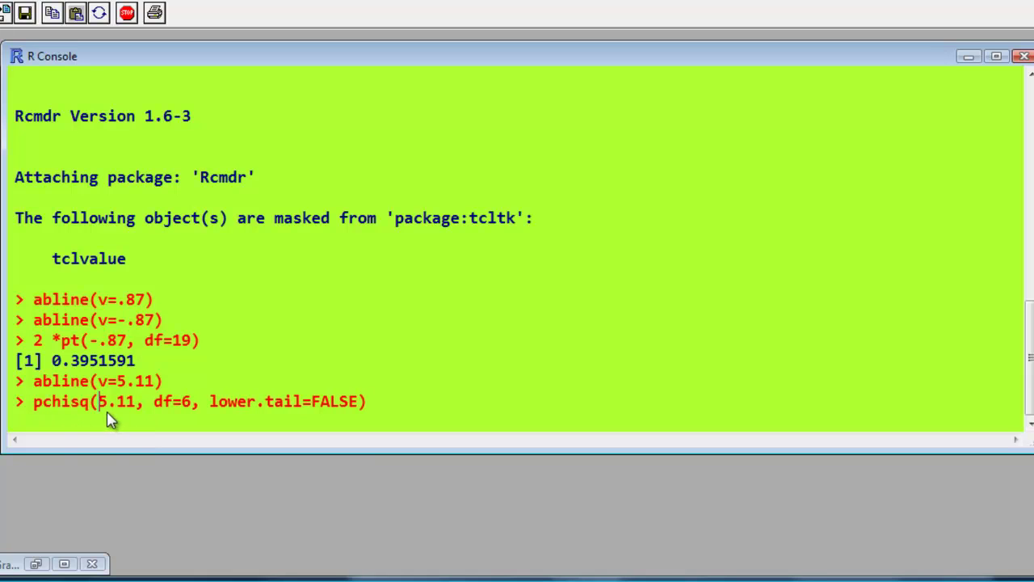
pyautogui.press('Right')
pyautogui.press('Right')
pyautogui.press('Right')
pyautogui.press('Right')
pyautogui.press('Right')
pyautogui.press('Right')
pyautogui.press('Right')
pyautogui.press('Right')
pyautogui.press('Right')
pyautogui.press('Right')
pyautogui.press('Right')
pyautogui.press('Right')
pyautogui.press('Right')
pyautogui.press('Right')
pyautogui.press('Right')
pyautogui.press('Right')
pyautogui.press('Right')
pyautogui.press('Right')
pyautogui.press('Right')
pyautogui.press('Right')
pyautogui.press('Right')
pyautogui.press('Return')
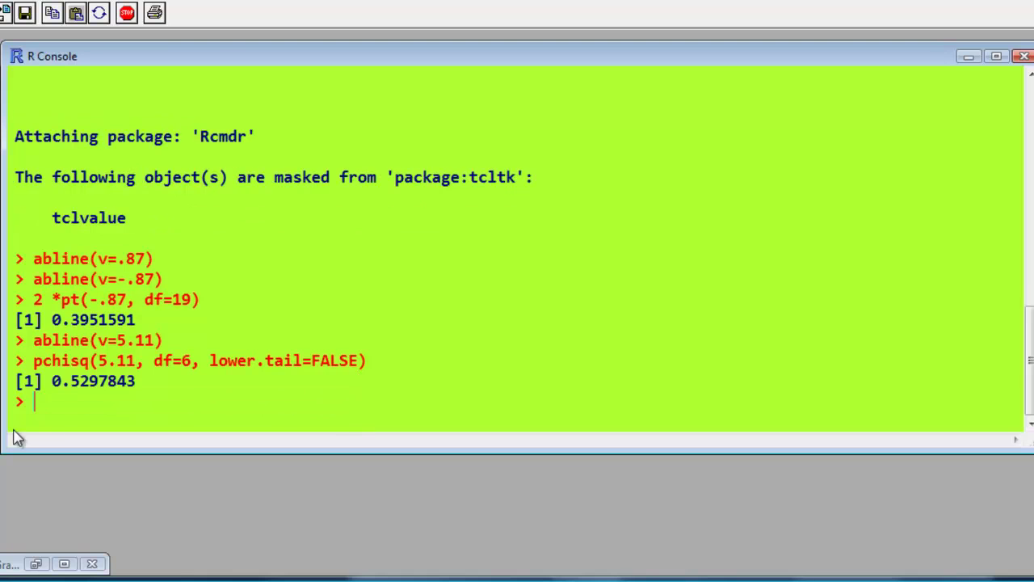